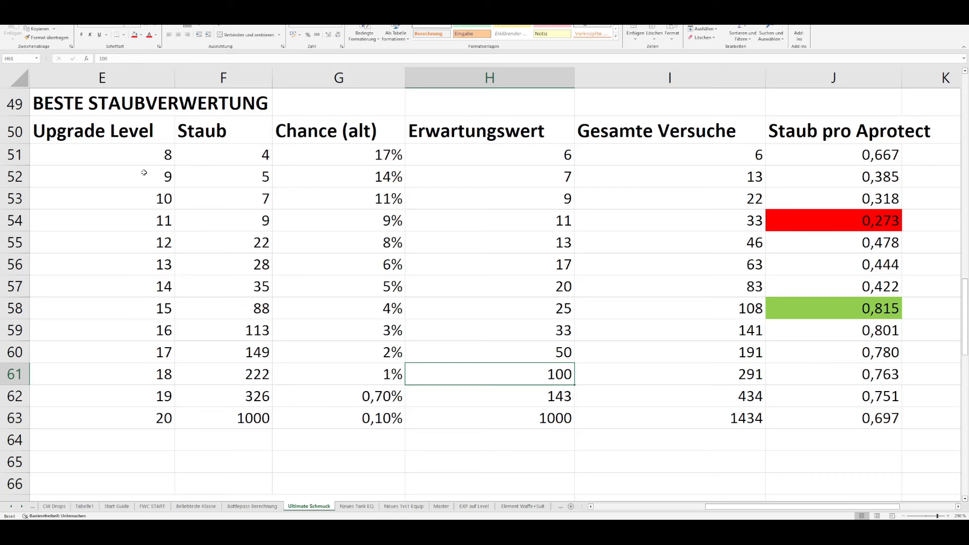
# Review the Upgrade Level and Staub columns for levels 8 to 20 in the BESTE STAUBVERWERTUNG table
pyautogui.moveTo(141, 163); pyautogui.dragTo(141, 409)
pyautogui.click(191, 306)
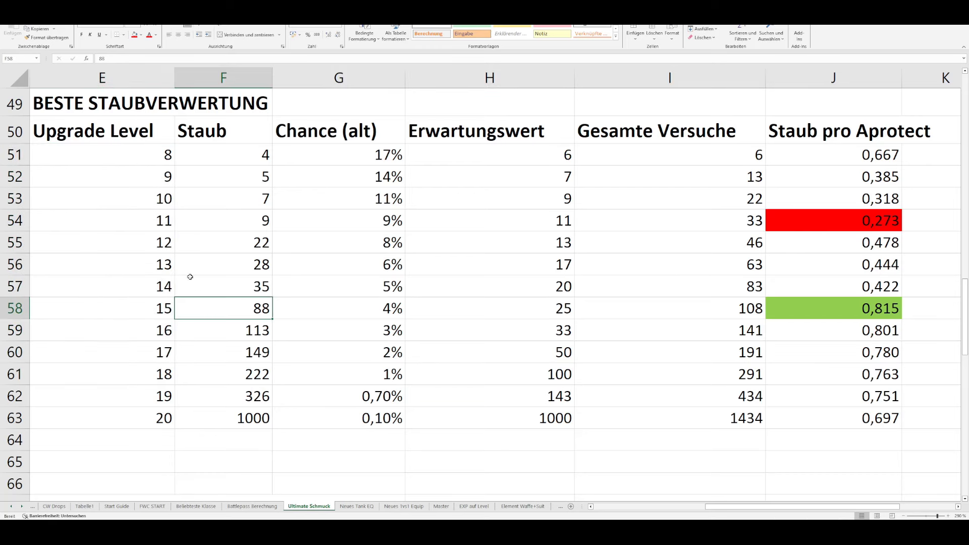
pyautogui.click(163, 146)
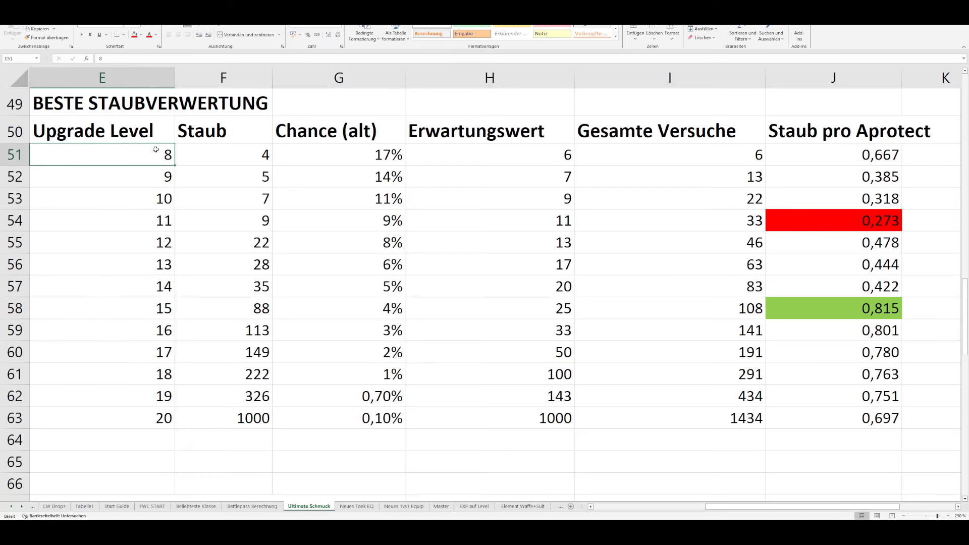
pyautogui.click(253, 162)
pyautogui.moveTo(252, 162); pyautogui.dragTo(260, 417)
pyautogui.click(233, 156)
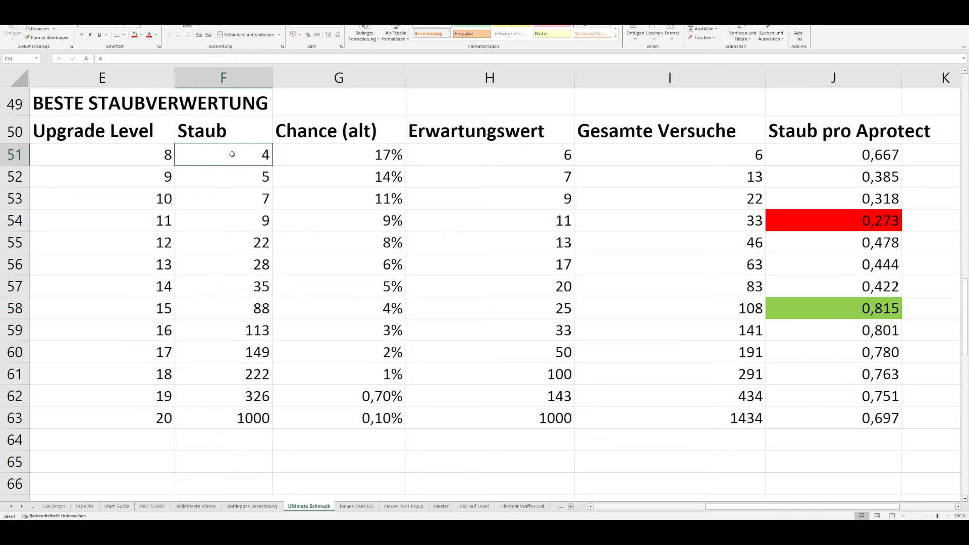
# Examine the Chance (alt), Erwartungswert and Gesamte Versuche columns of the BESTE STAUBVERWERTUNG table down to level 20
pyautogui.click(368, 153)
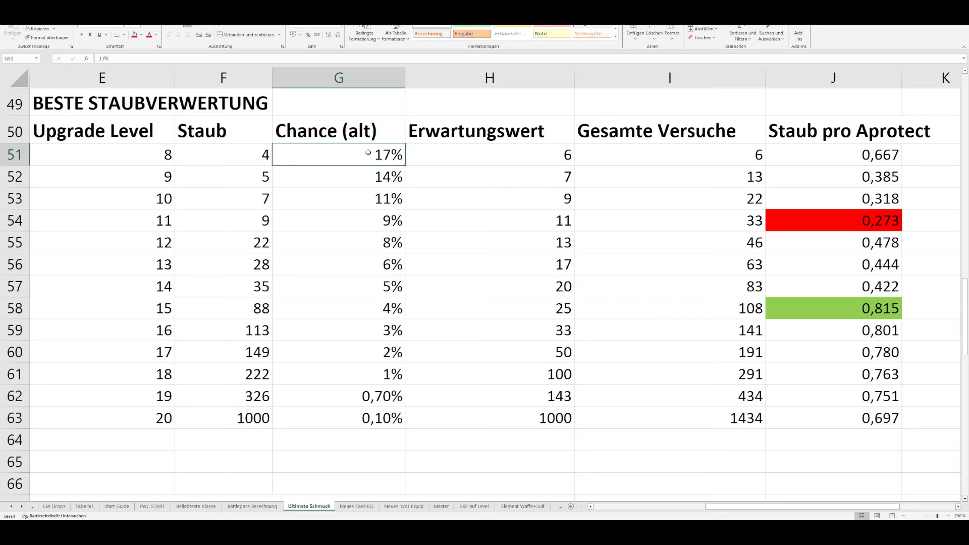
pyautogui.moveTo(368, 153); pyautogui.dragTo(377, 419)
pyautogui.click(376, 407)
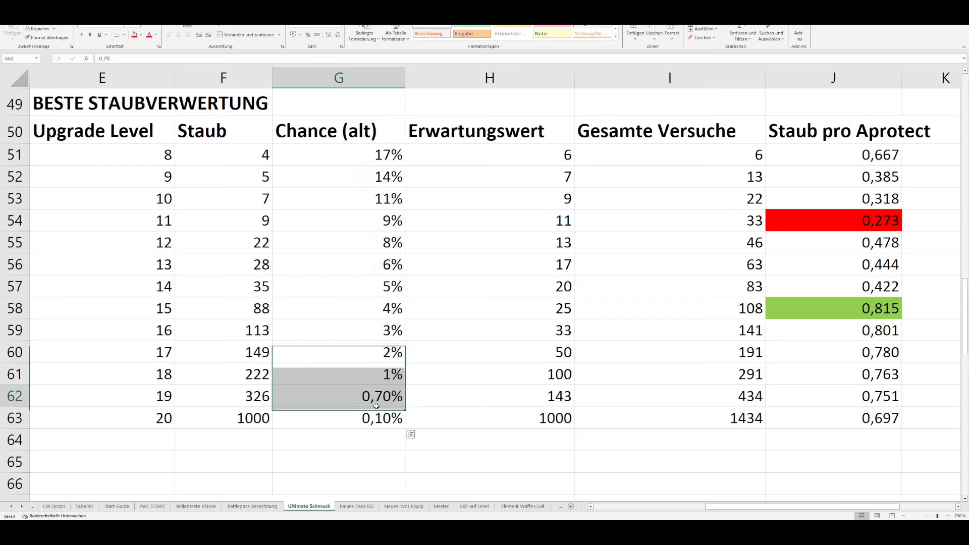
pyautogui.click(376, 406)
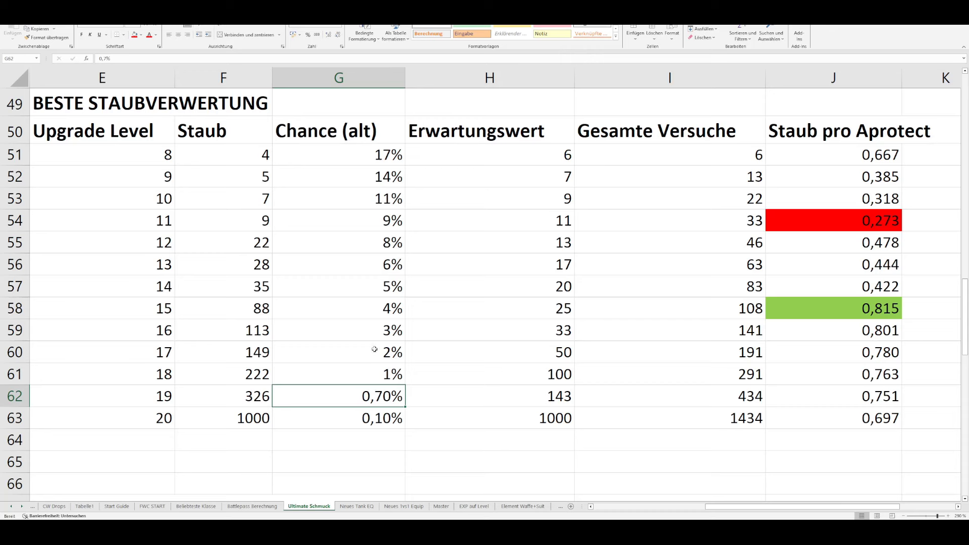
pyautogui.click(392, 181)
pyautogui.click(366, 418)
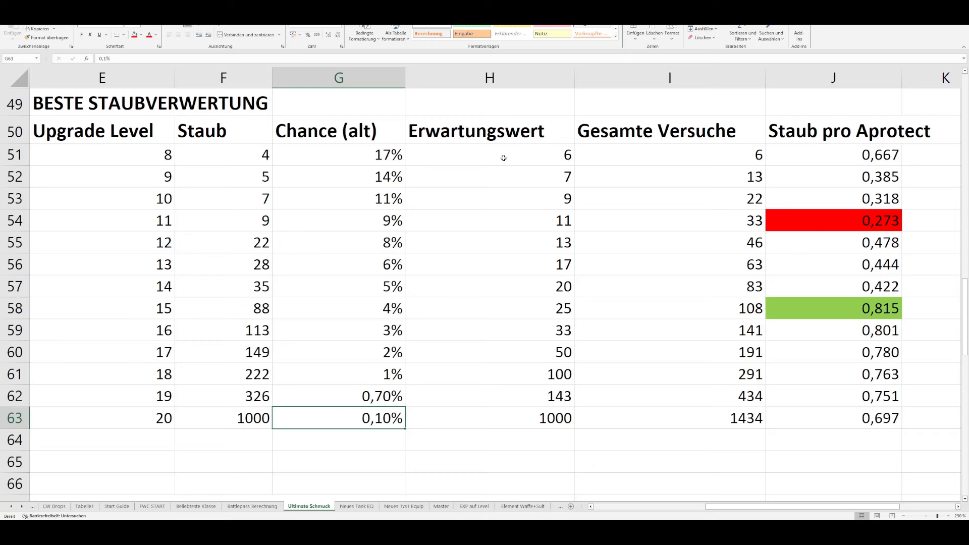
pyautogui.moveTo(504, 158); pyautogui.dragTo(527, 415)
pyautogui.click(525, 417)
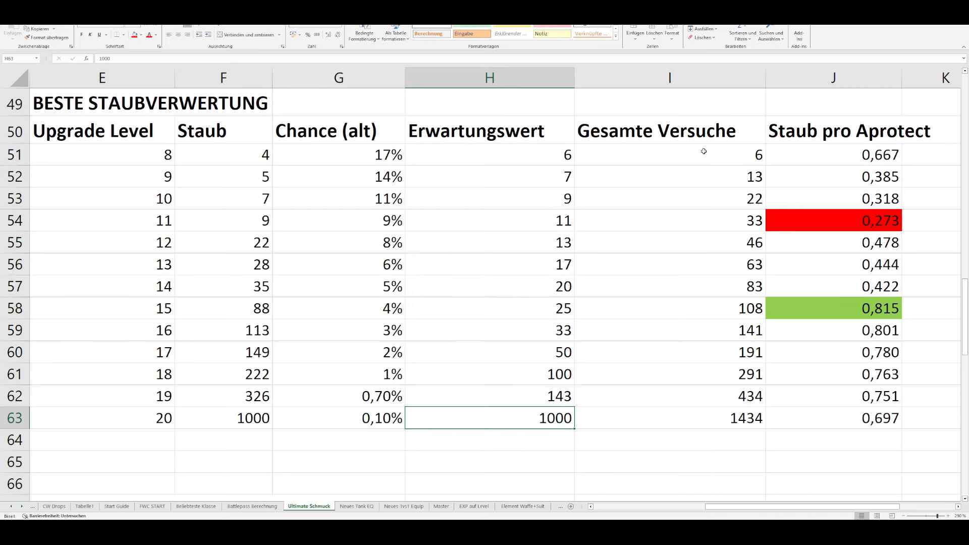
pyautogui.moveTo(705, 151); pyautogui.dragTo(706, 412)
pyautogui.click(675, 418)
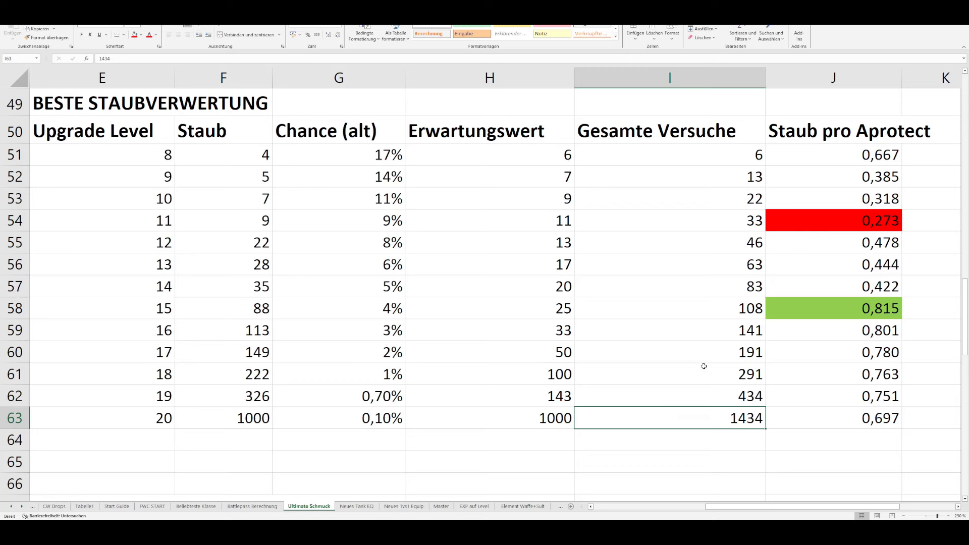
# Check level 8's Staub pro Aprotect against its Staub and Gesamte Versuche, and follow the ratio down through the higher levels
pyautogui.click(859, 157)
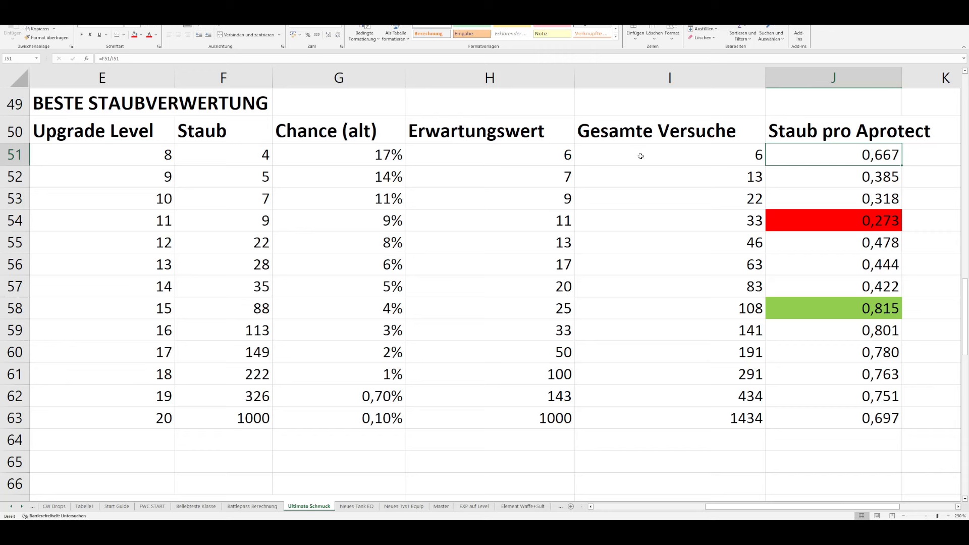
pyautogui.click(255, 160)
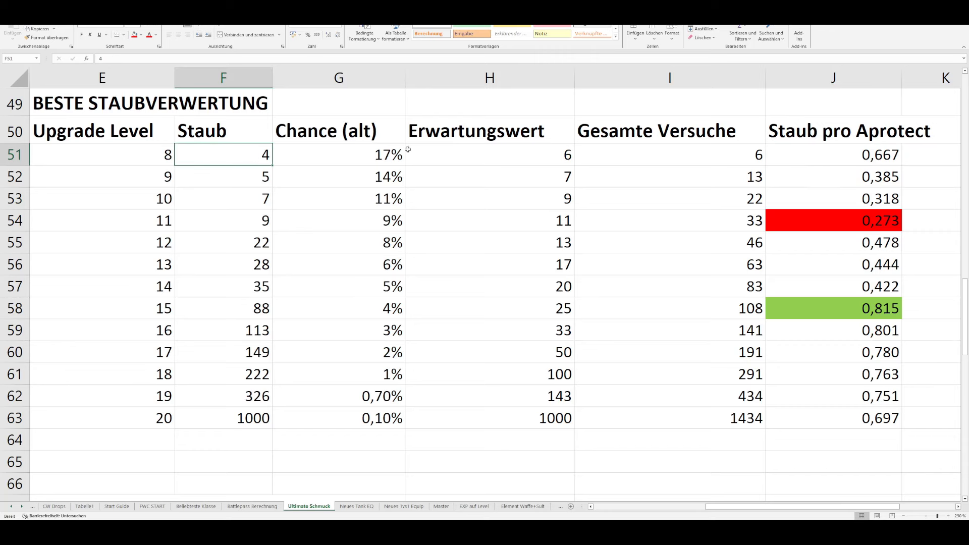
pyautogui.click(665, 152)
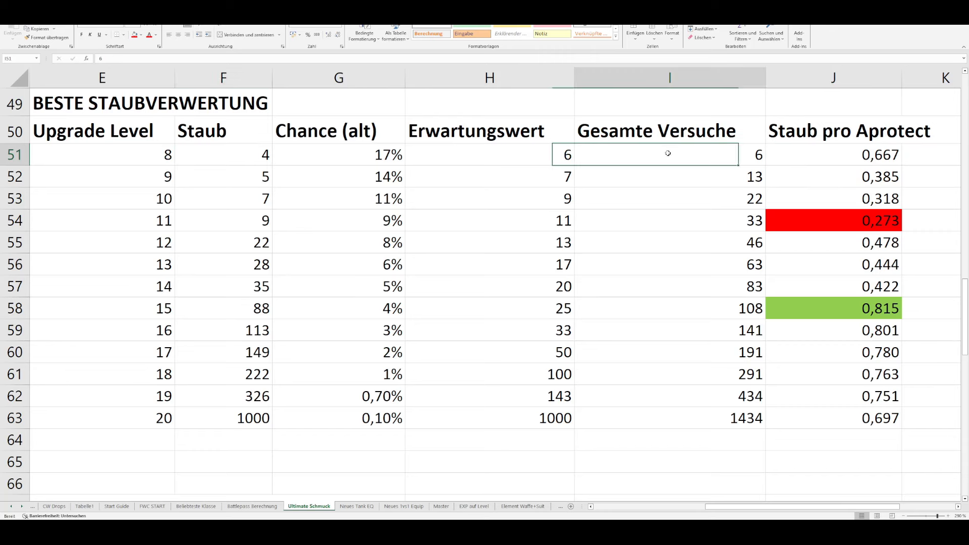
pyautogui.click(849, 159)
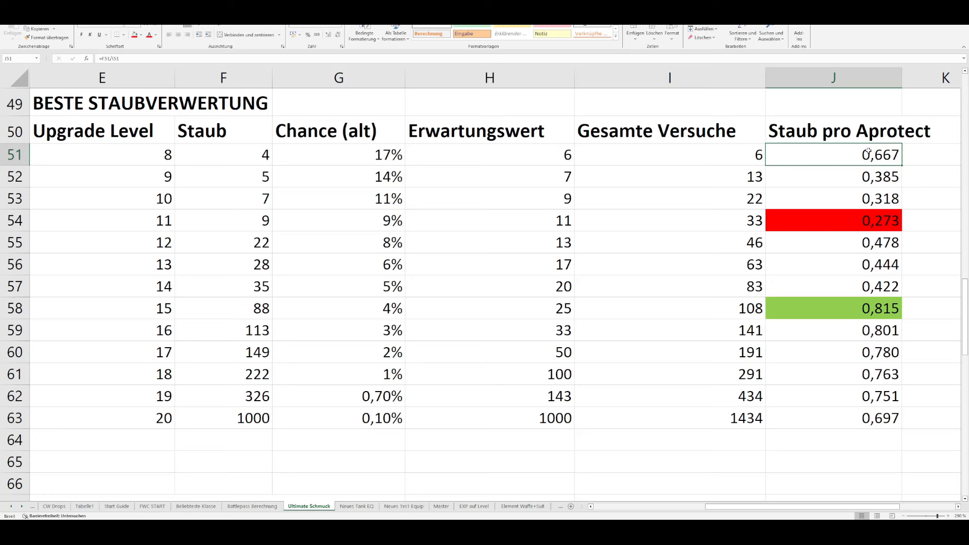
pyautogui.press('Down')
pyautogui.press('Down')
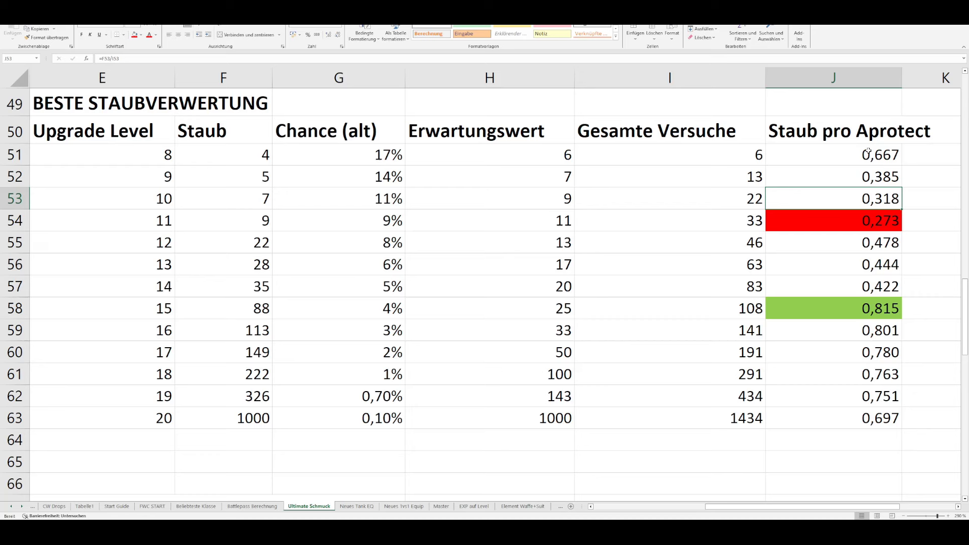
pyautogui.press('Down')
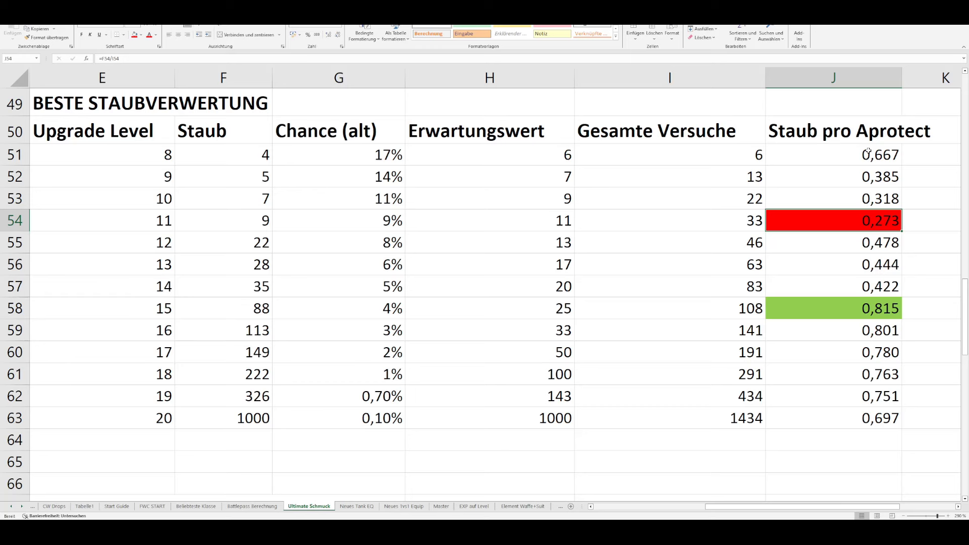
pyautogui.press('Down')
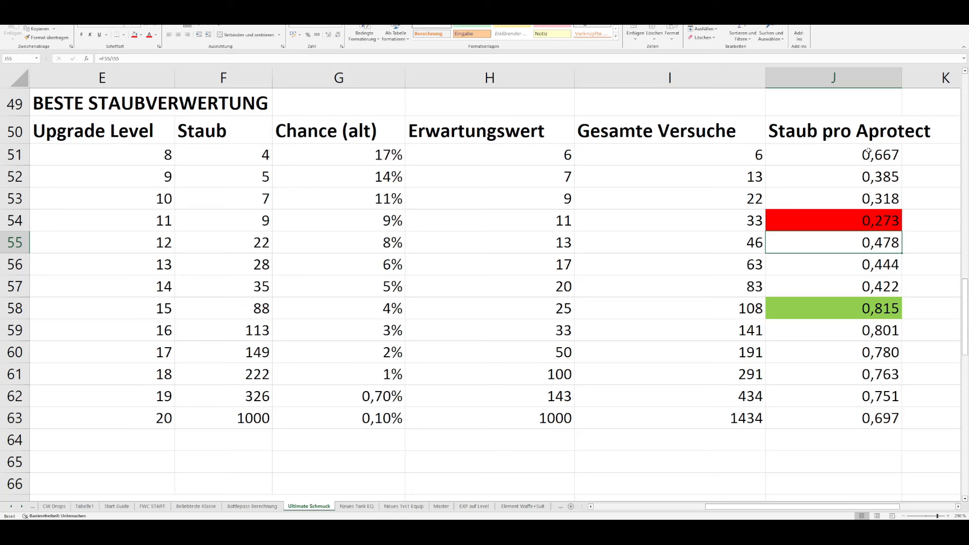
pyautogui.press('Down')
pyautogui.press('Down')
pyautogui.press('Down')
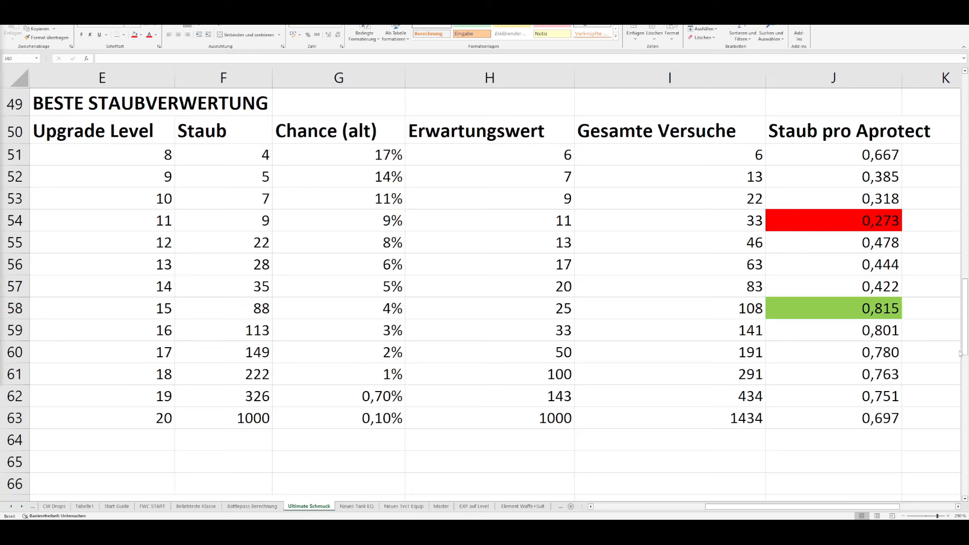
# Inspect the Staub, Gesamte Versuche and Staub pro Aprotect cells for upgrade level 15
pyautogui.click(768, 309)
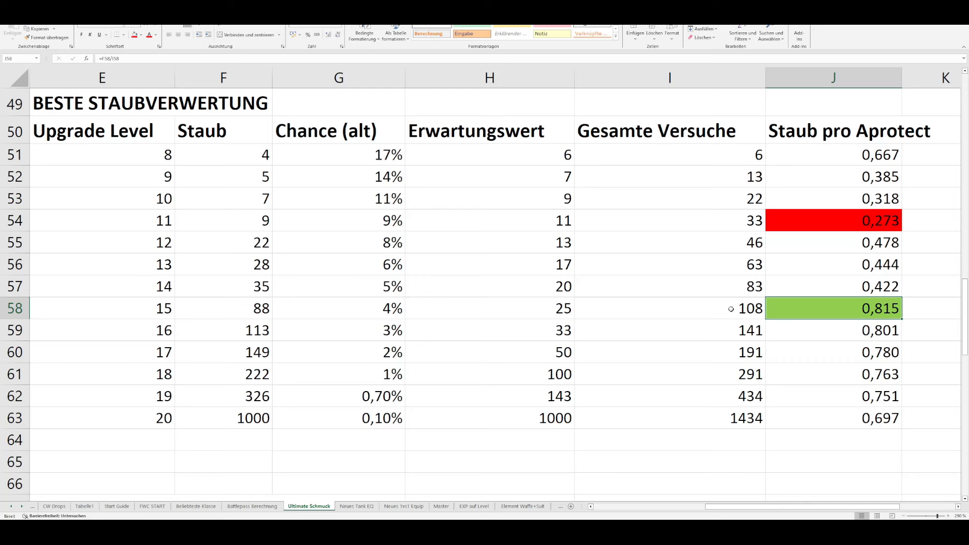
pyautogui.click(251, 300)
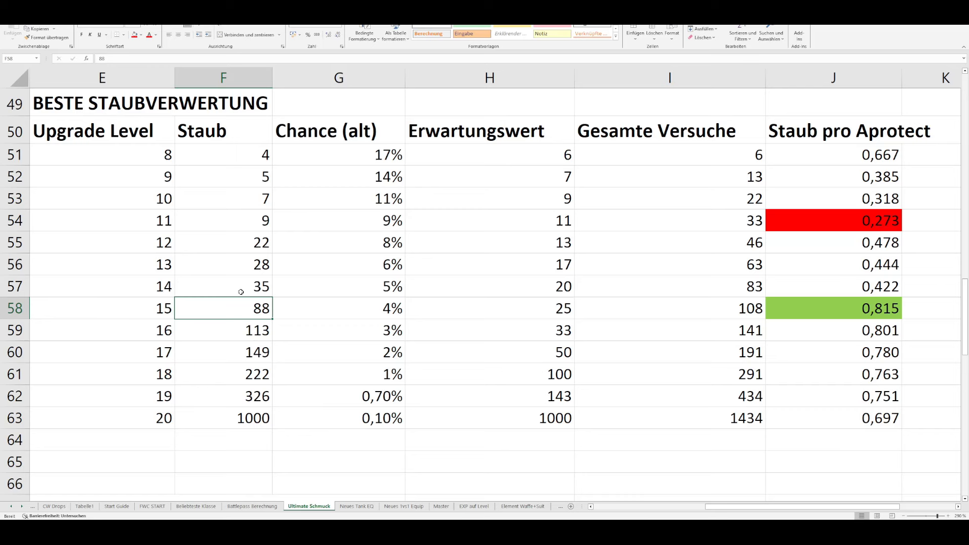
pyautogui.click(642, 303)
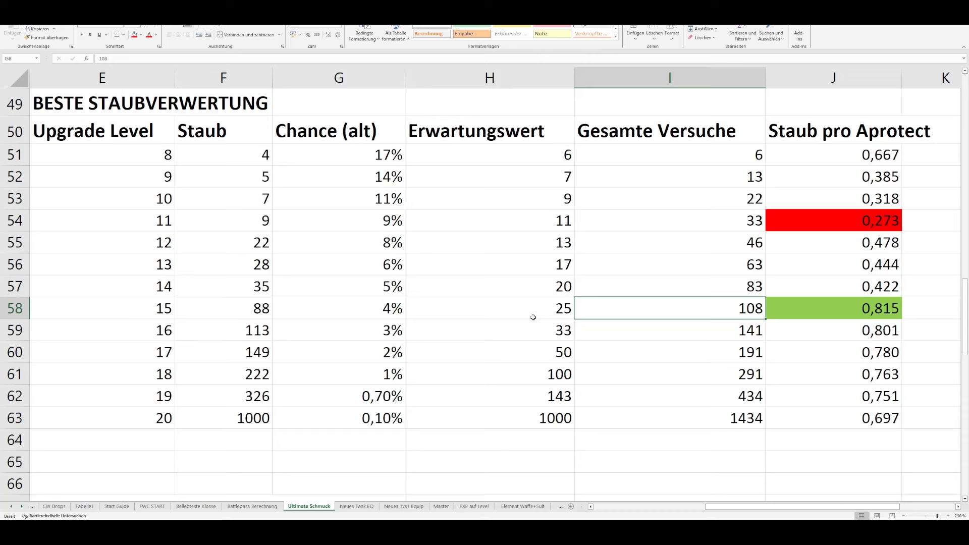
pyautogui.click(806, 308)
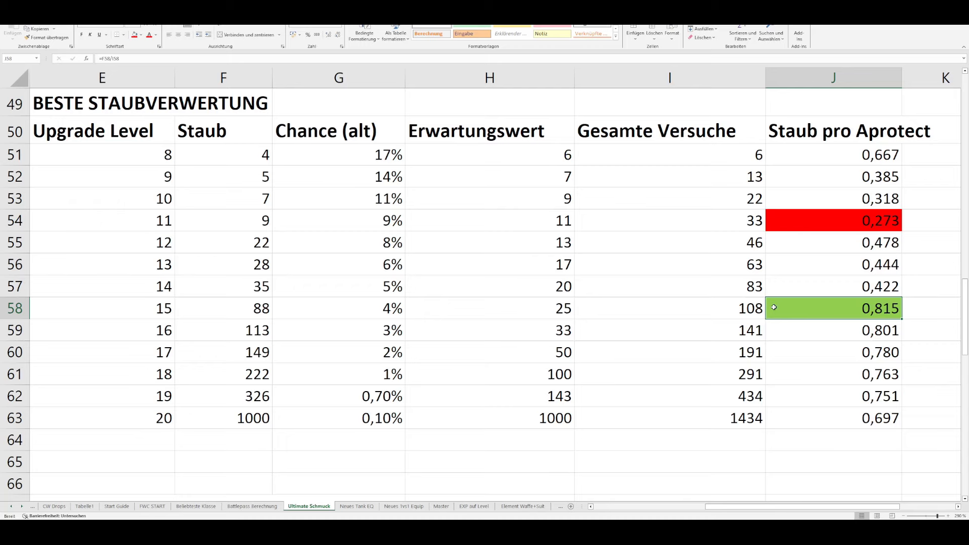
# Examine the BESTE FRAGMENTVERWERTUNG table, comparing levels without fragments to the Fragment amounts for levels 16, 19 and 20
pyautogui.scroll(-6, 774, 307)
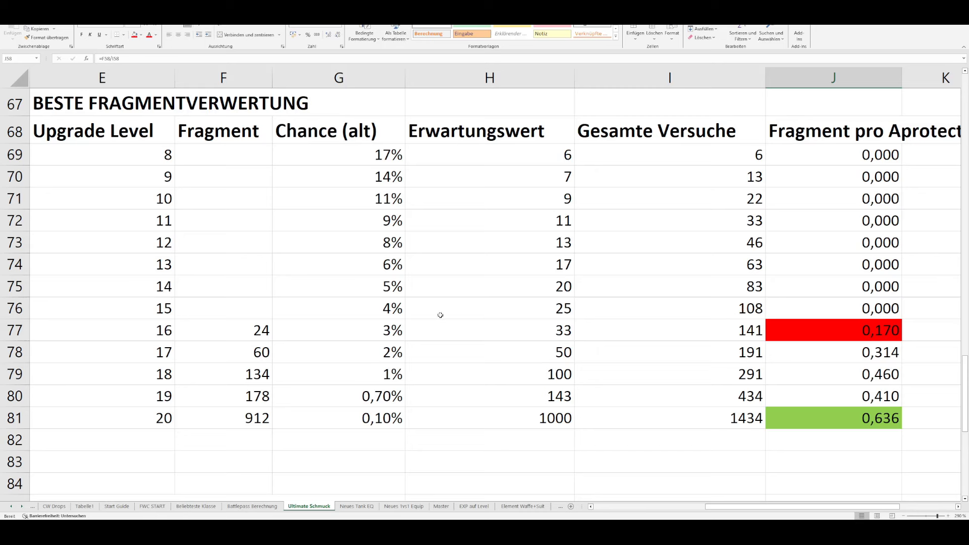
pyautogui.click(225, 310)
pyautogui.click(228, 323)
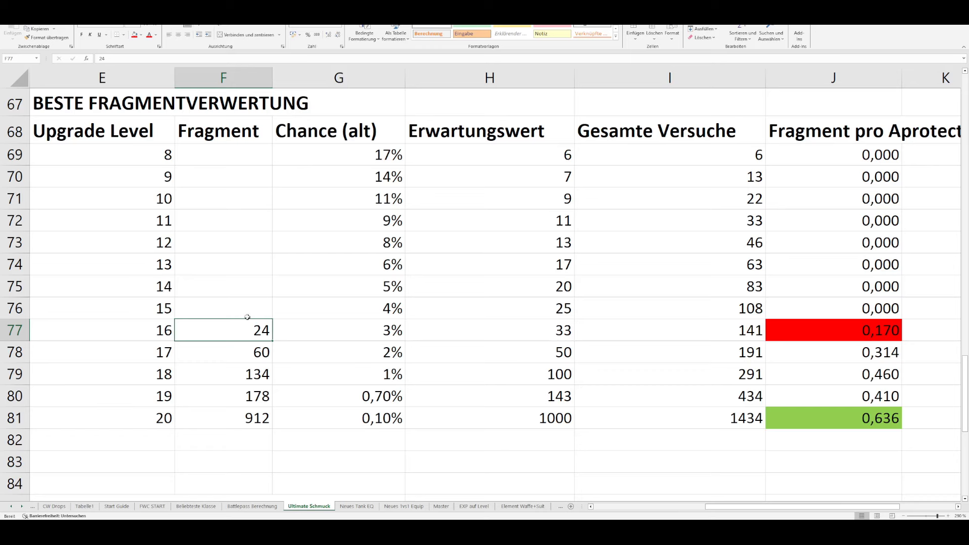
pyautogui.moveTo(249, 161); pyautogui.dragTo(249, 292)
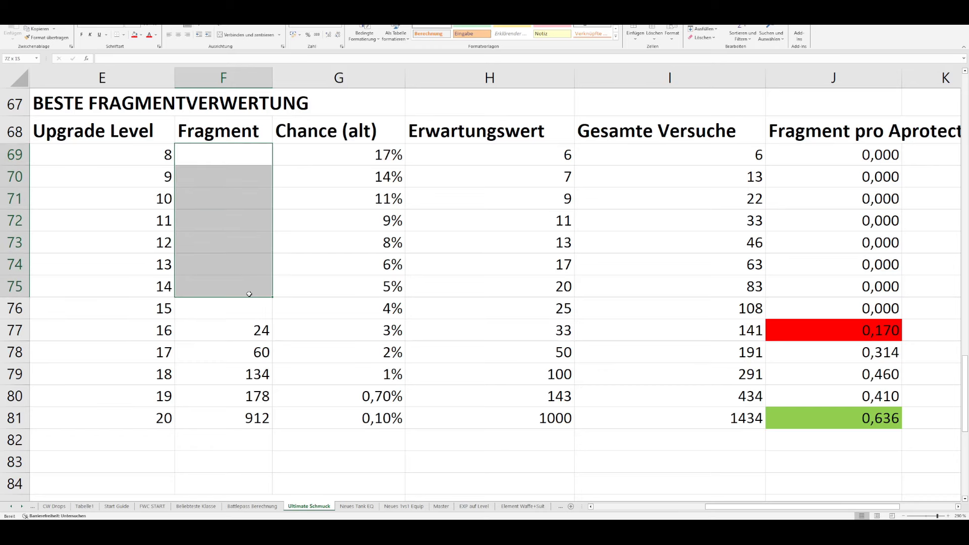
pyautogui.moveTo(863, 168); pyautogui.dragTo(860, 304)
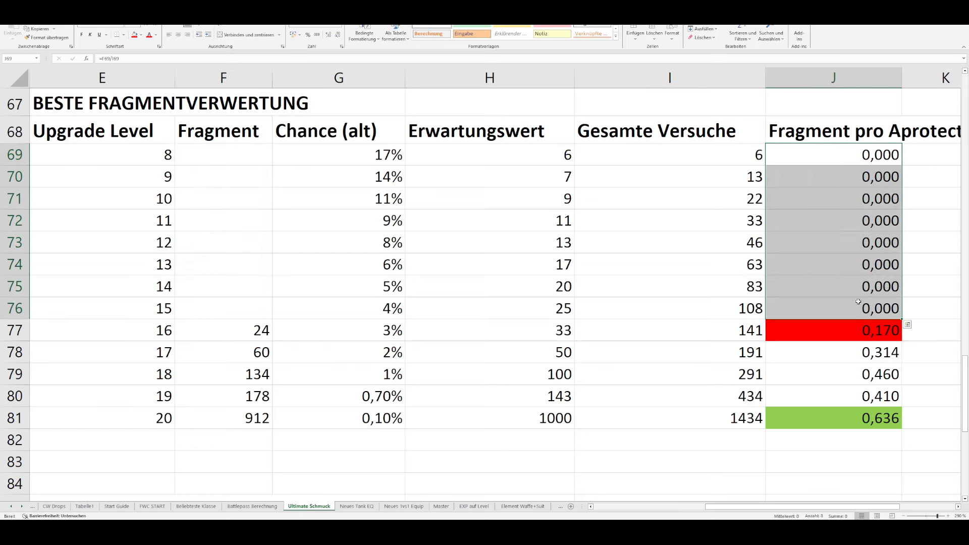
pyautogui.click(668, 233)
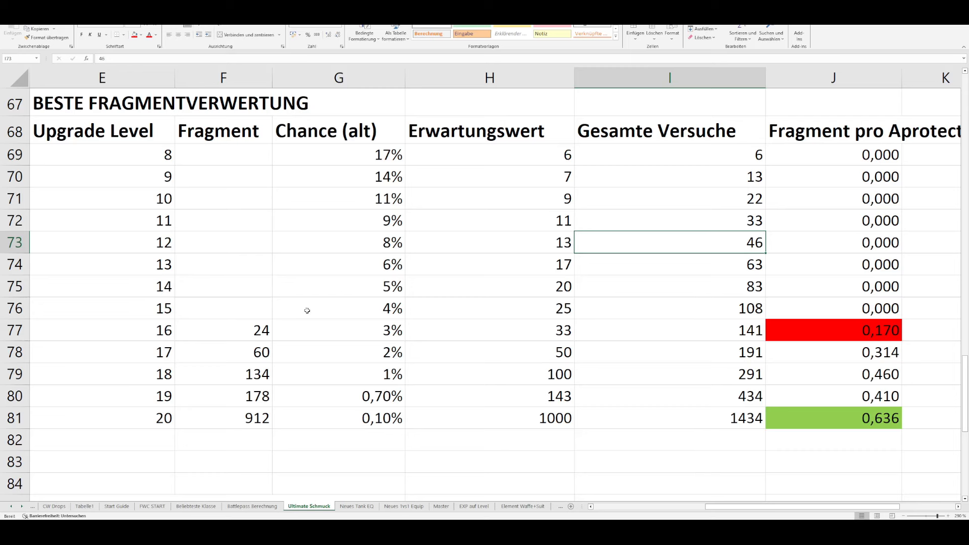
pyautogui.click(233, 328)
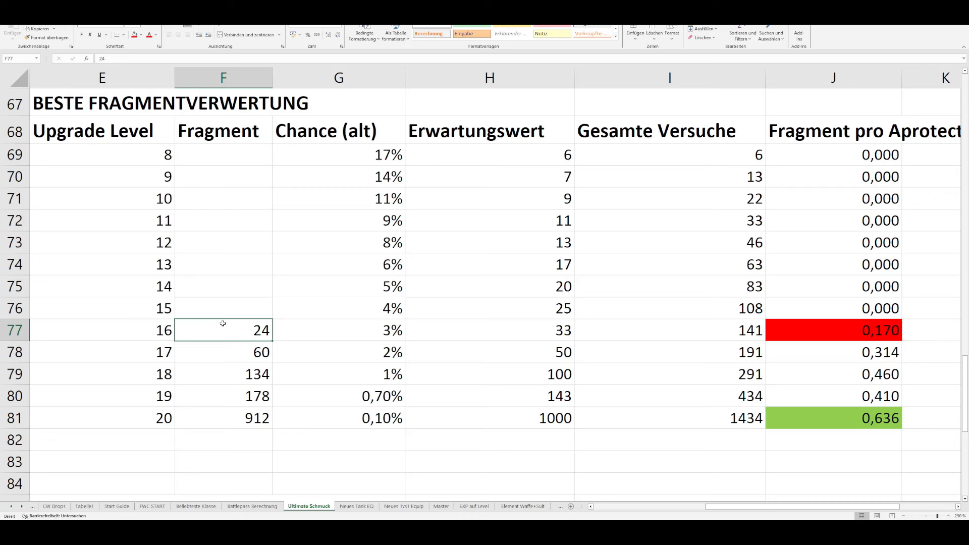
pyautogui.click(243, 415)
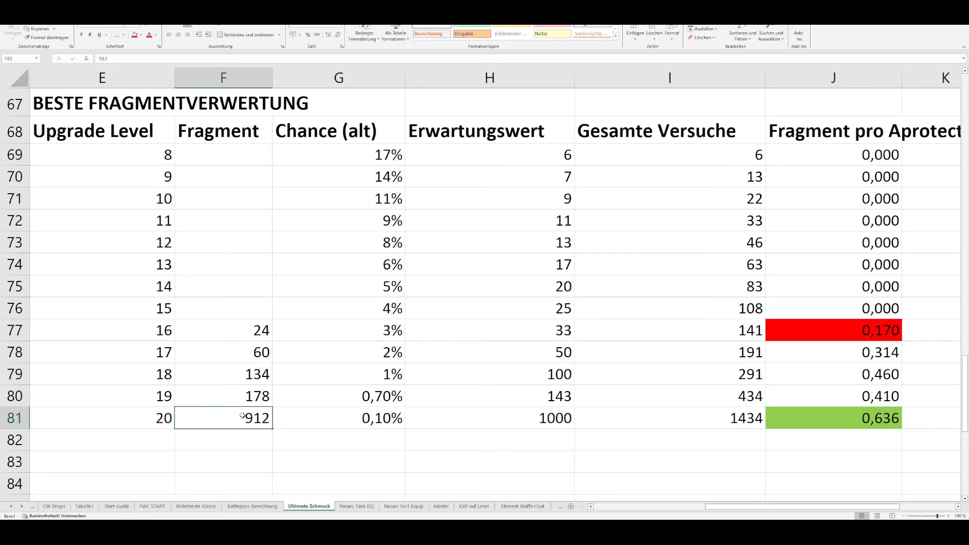
pyautogui.click(218, 396)
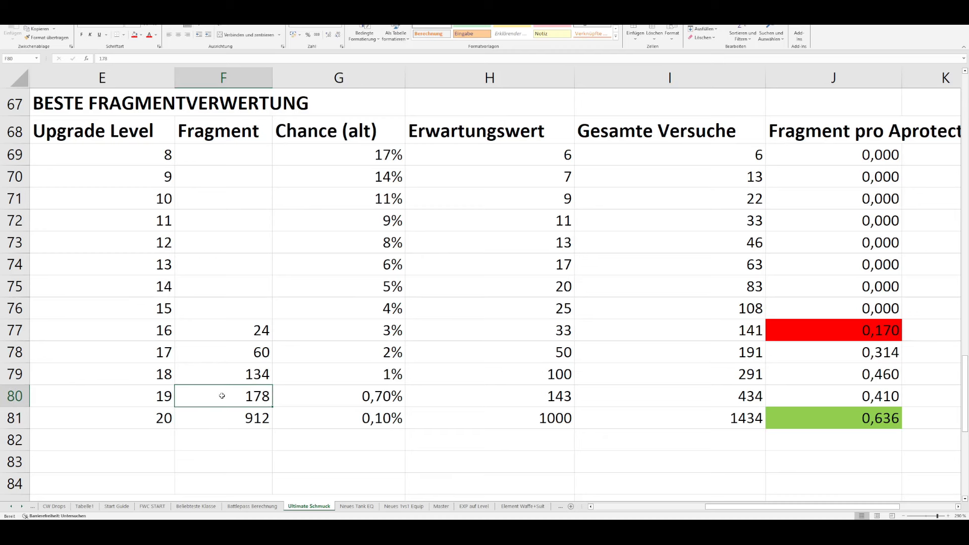
pyautogui.click(224, 338)
pyautogui.click(237, 418)
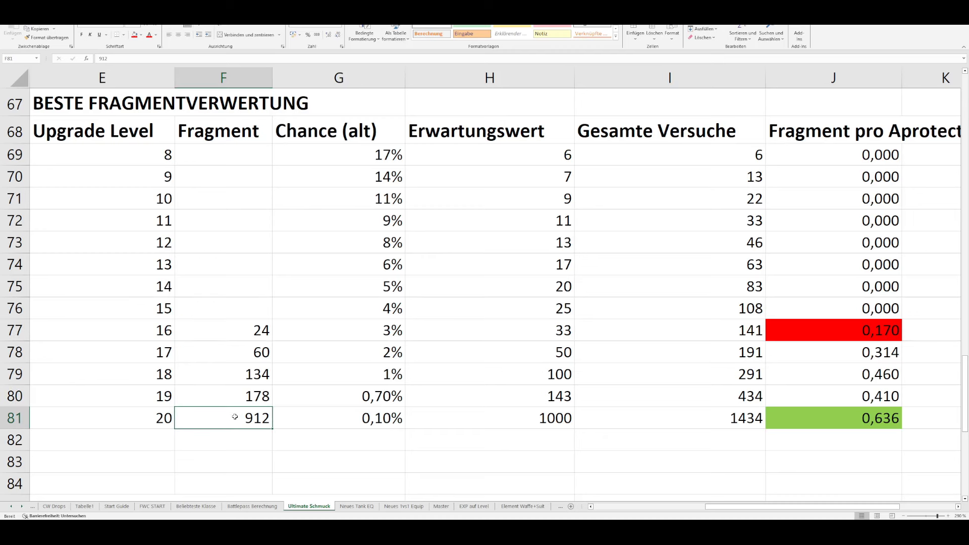
pyautogui.click(219, 386)
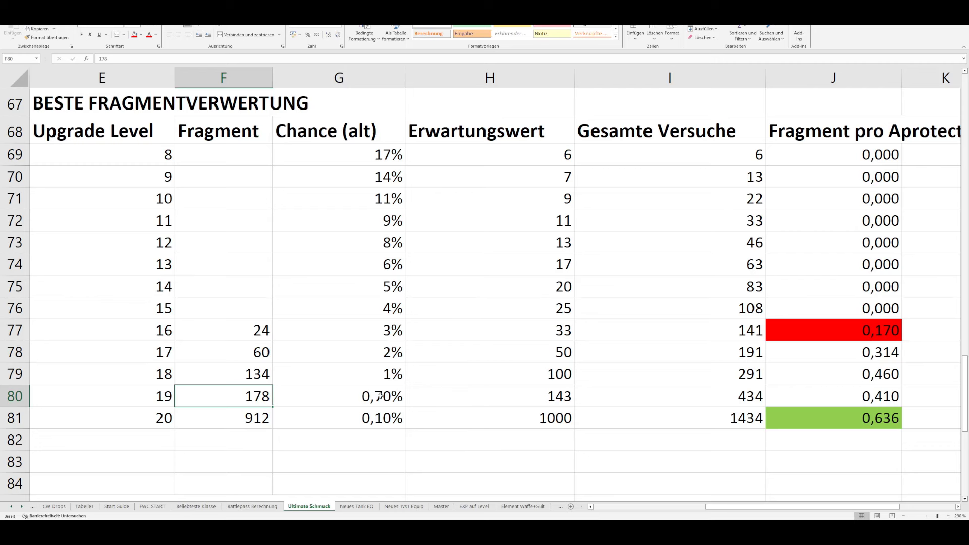
# Check level 16's Fragment pro Aprotect against its Fragment and Gesamte Versuche cells
pyautogui.click(833, 325)
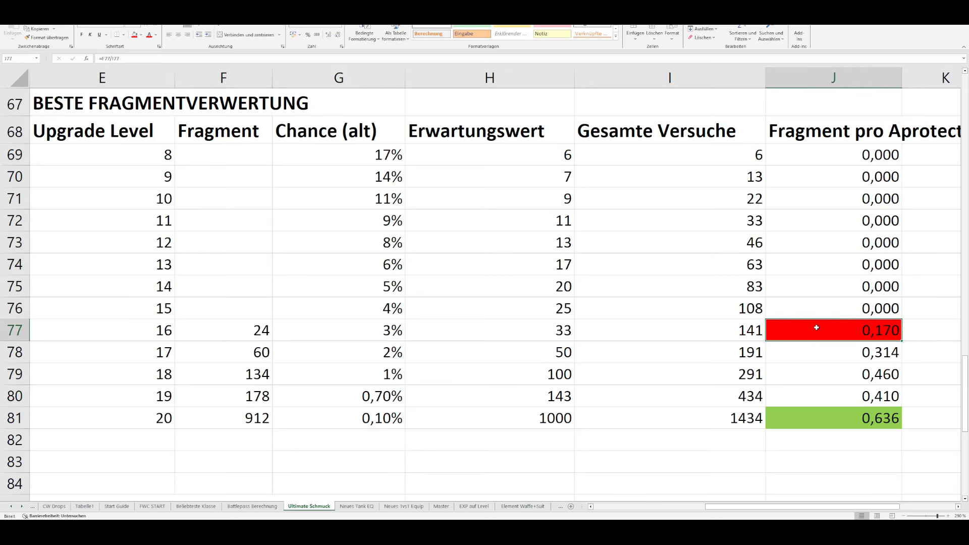
pyautogui.click(266, 327)
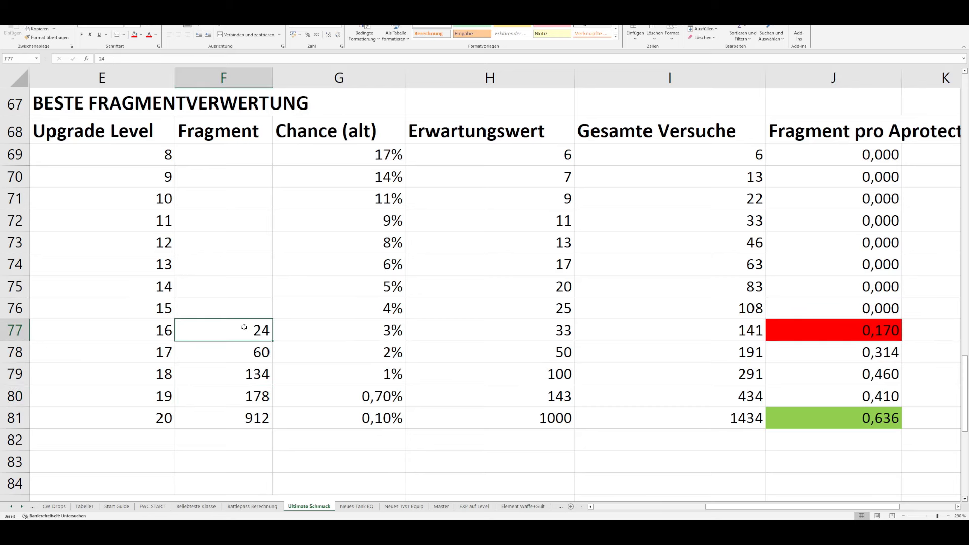
pyautogui.click(690, 327)
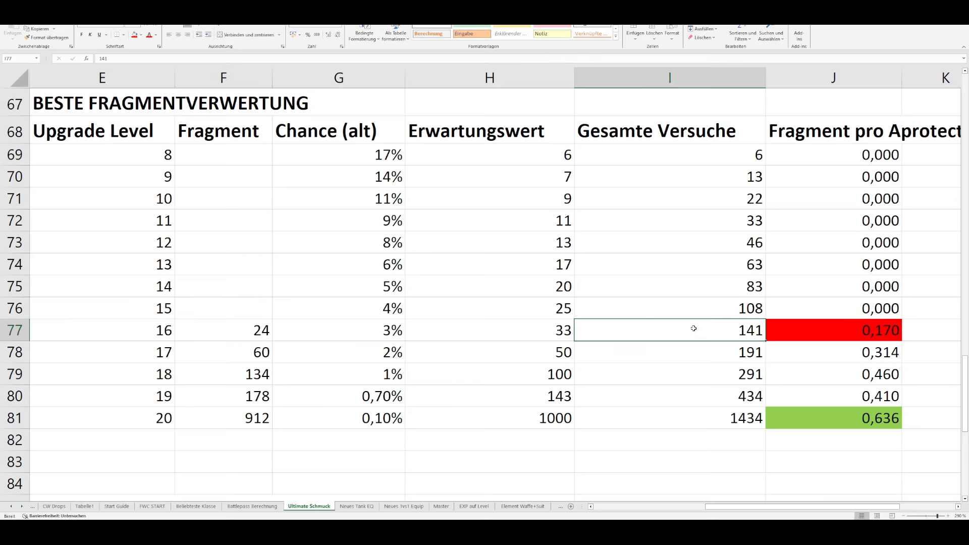
pyautogui.click(812, 335)
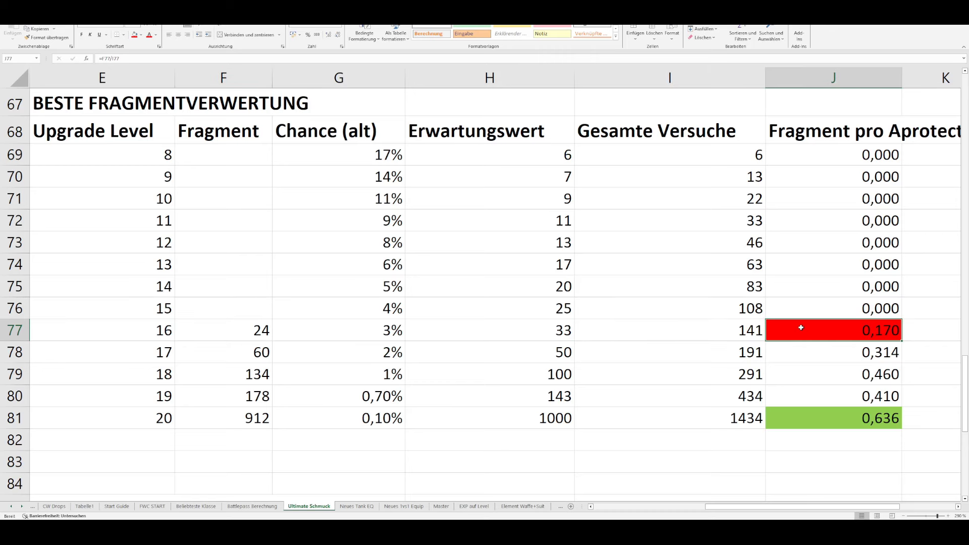
# Compare the Fragment amounts and Fragment pro Aprotect ratios in the BESTE FRAGMENTVERWERTUNG table from level 16 up to level 19
pyautogui.click(243, 329)
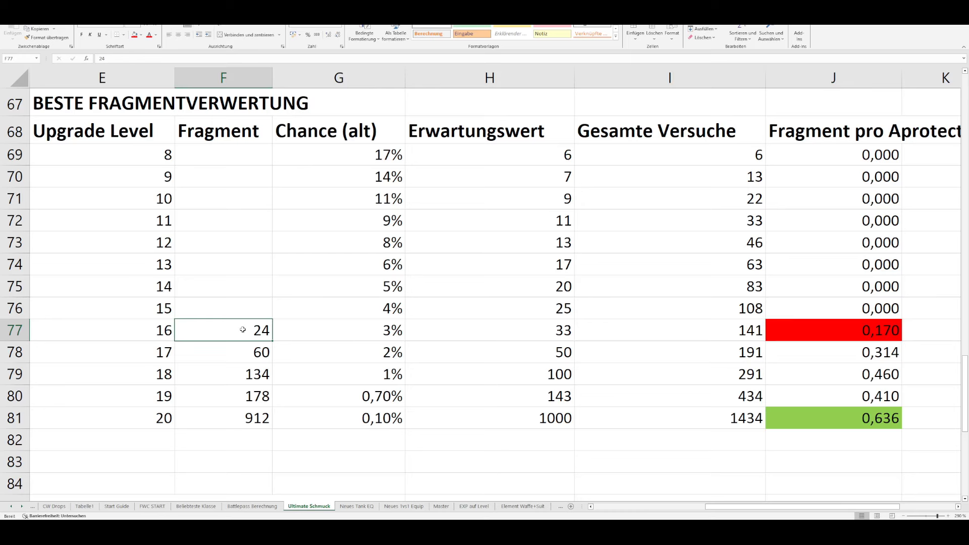
pyautogui.click(648, 337)
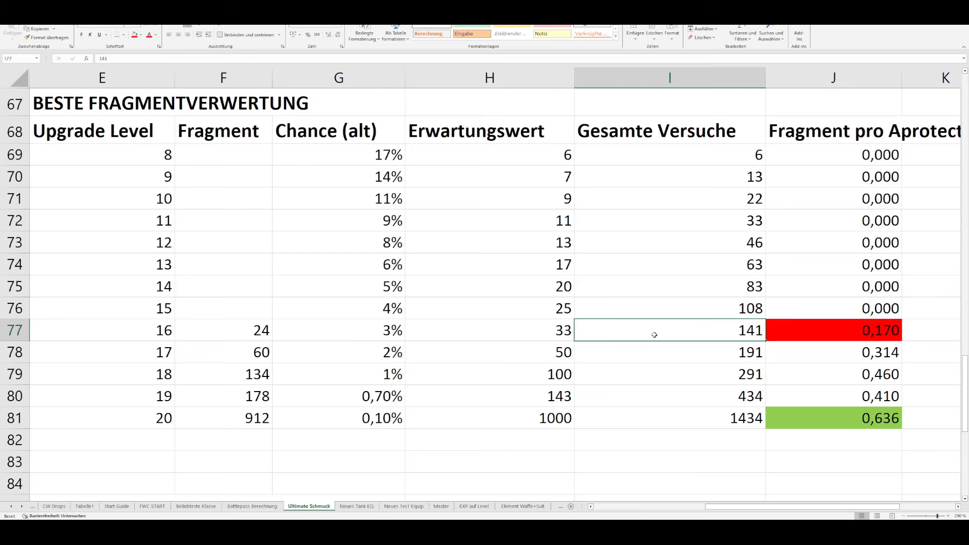
pyautogui.click(848, 331)
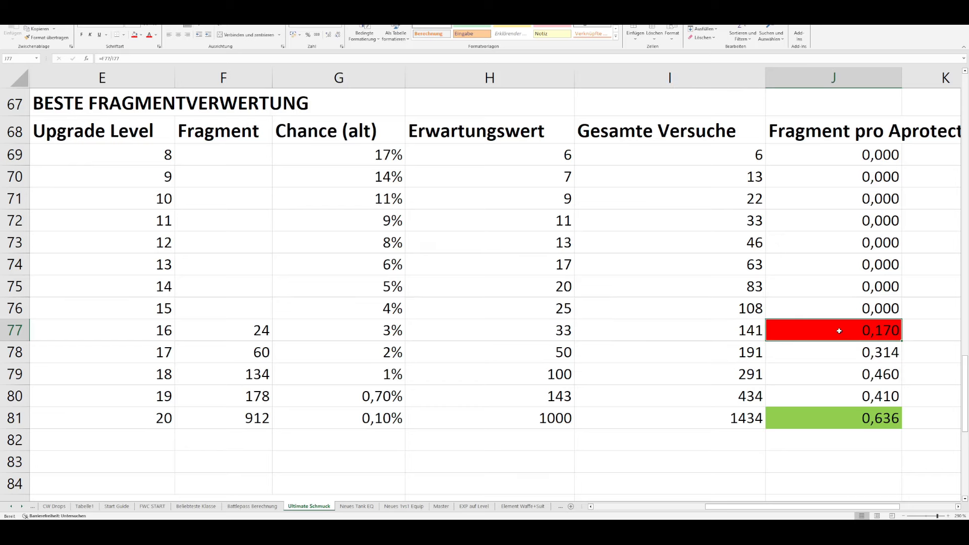
pyautogui.click(241, 360)
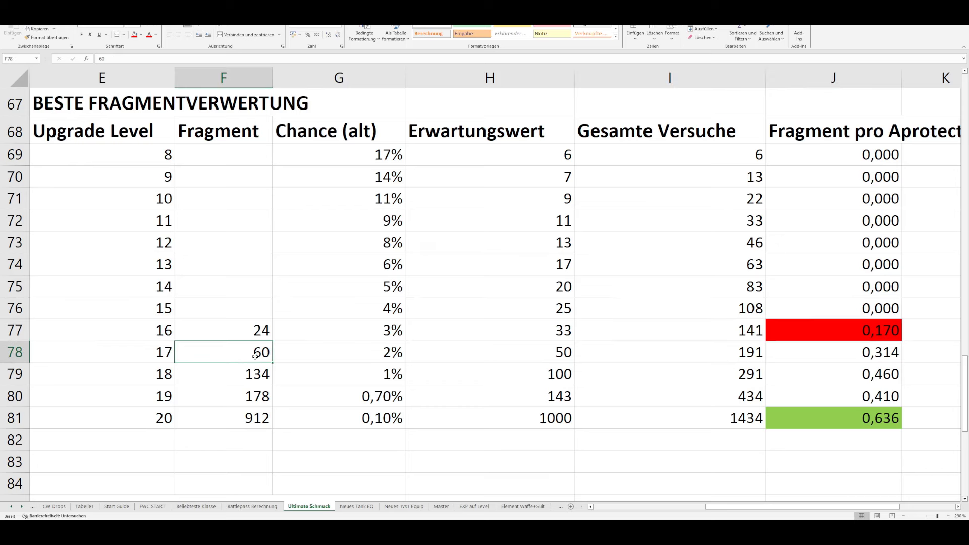
pyautogui.click(818, 361)
pyautogui.click(265, 376)
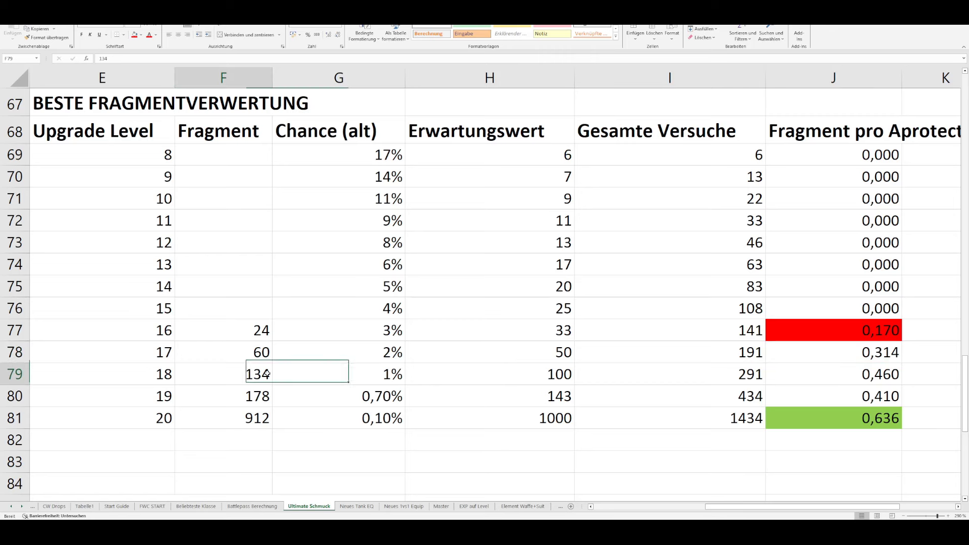
pyautogui.click(895, 397)
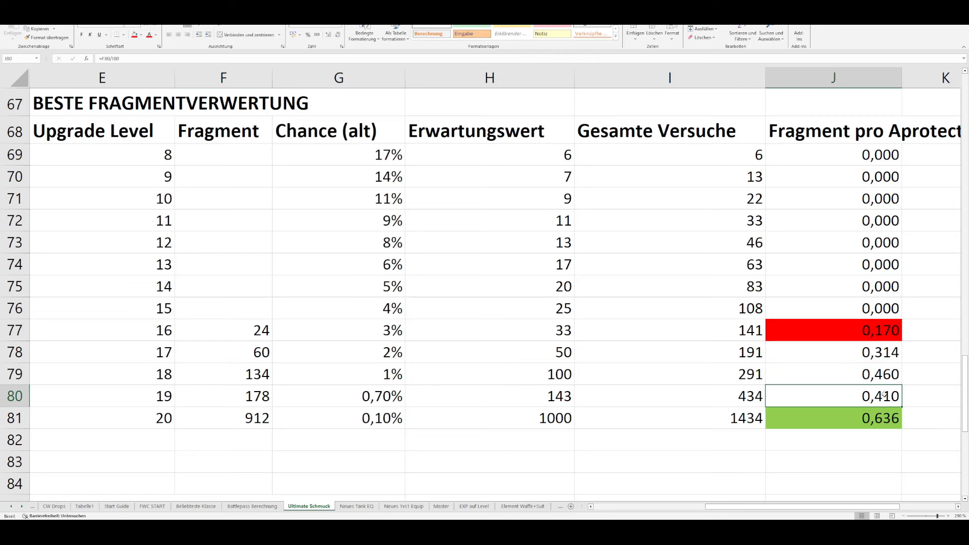
# Check level 20's Fragment pro Aprotect against its Fragment and Gesamte Versuche cells
pyautogui.click(830, 424)
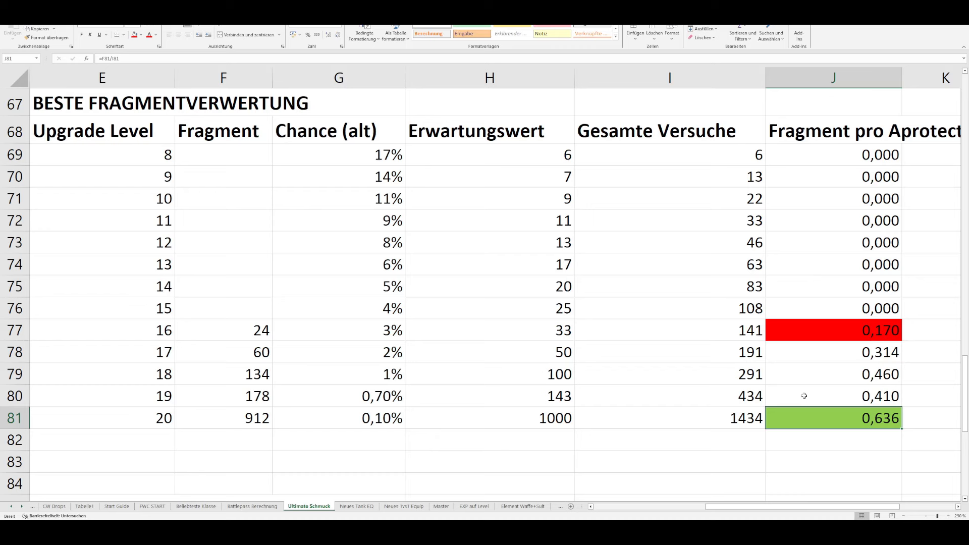
pyautogui.click(255, 417)
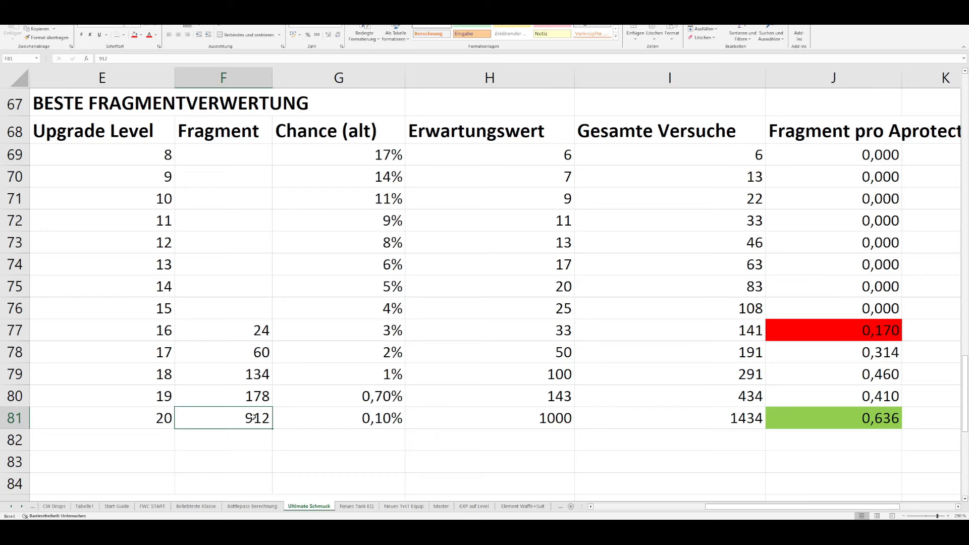
pyautogui.click(726, 426)
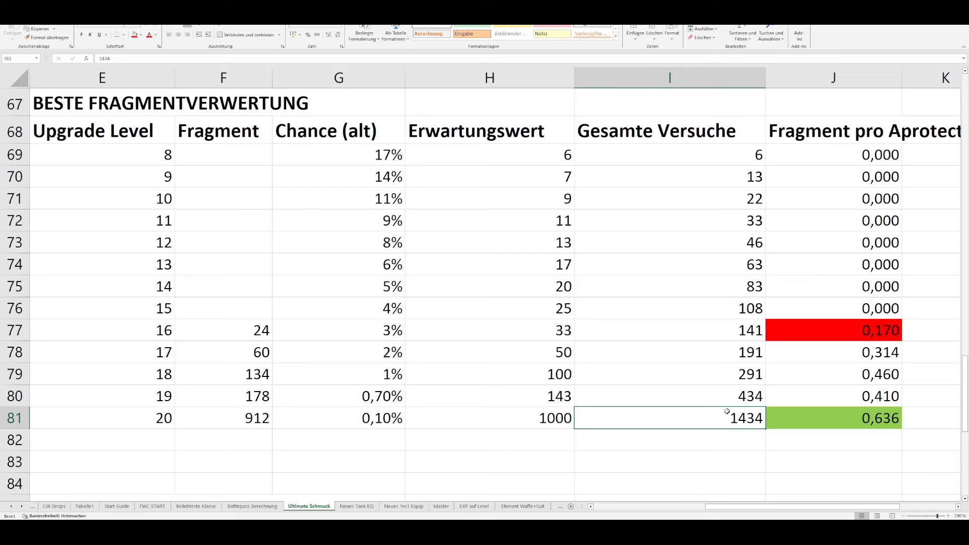
# Examine the BESTE GESAMTVERWERTUNG table, comparing Staub, Fragment and Gesamt pro Aprotect for levels 15 to 20
pyautogui.scroll(-6, 726, 412)
pyautogui.click(858, 308)
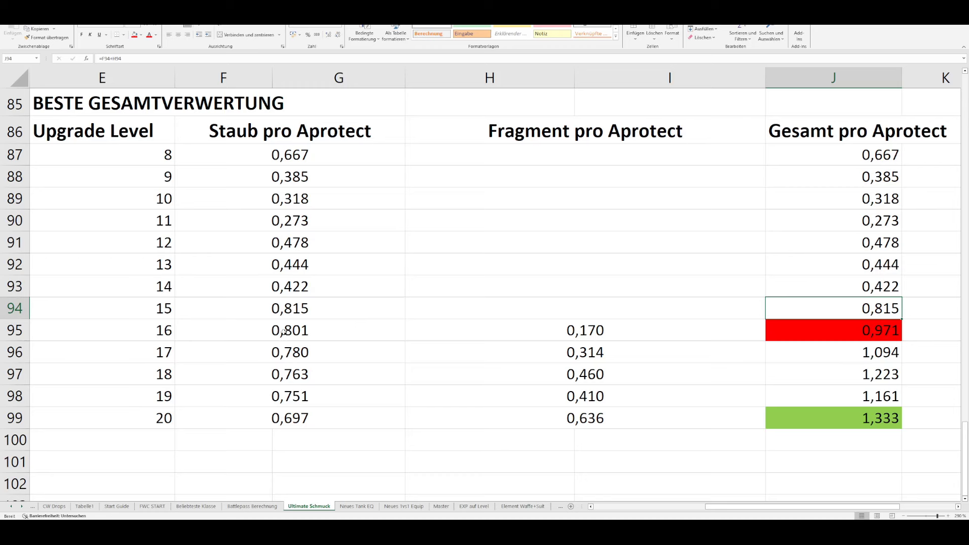
pyautogui.click(338, 335)
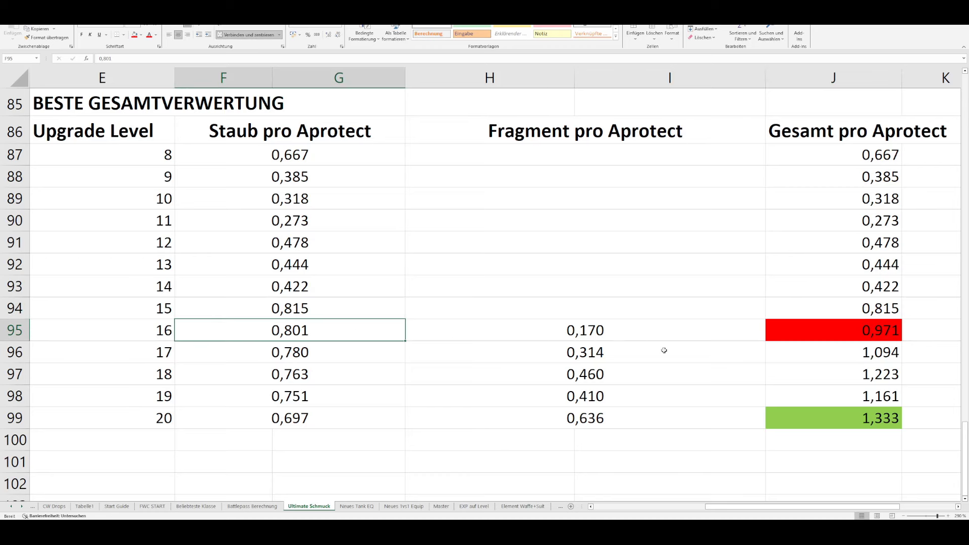
pyautogui.moveTo(347, 330); pyautogui.dragTo(341, 397)
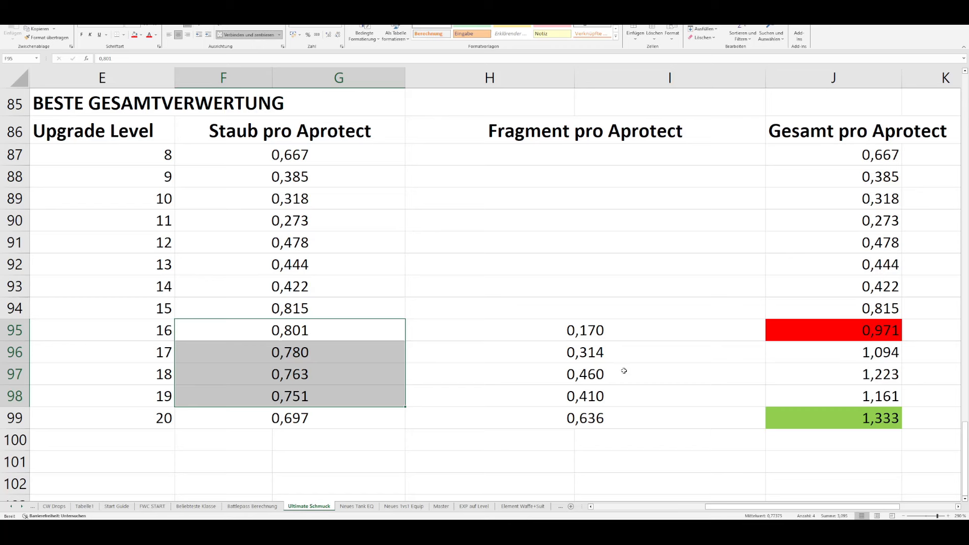
pyautogui.moveTo(627, 335); pyautogui.dragTo(621, 411)
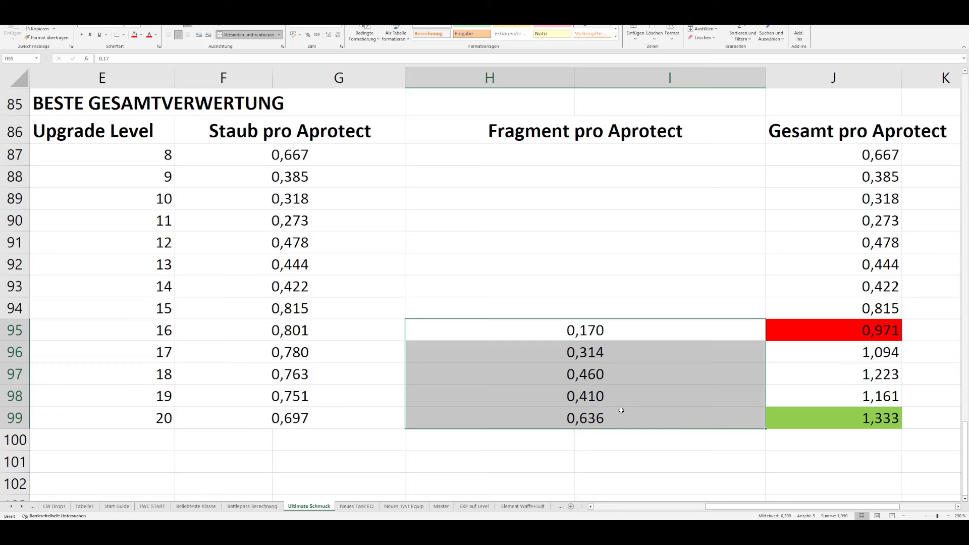
pyautogui.click(854, 333)
pyautogui.click(861, 414)
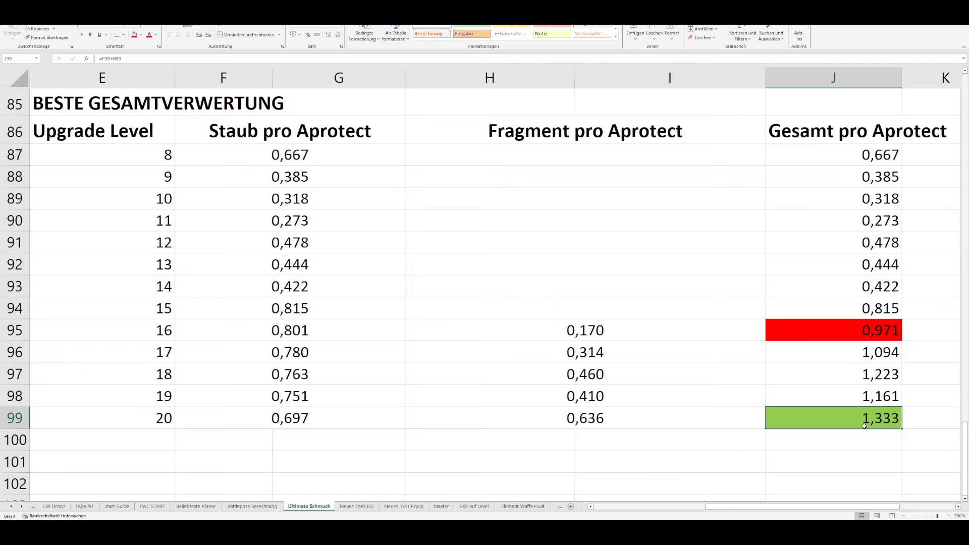
# Check level 20's Gesamte Versuche in the fragment table, and compare Gesamt pro Aprotect between levels 18 and 20
pyautogui.scroll(2, 798, 340)
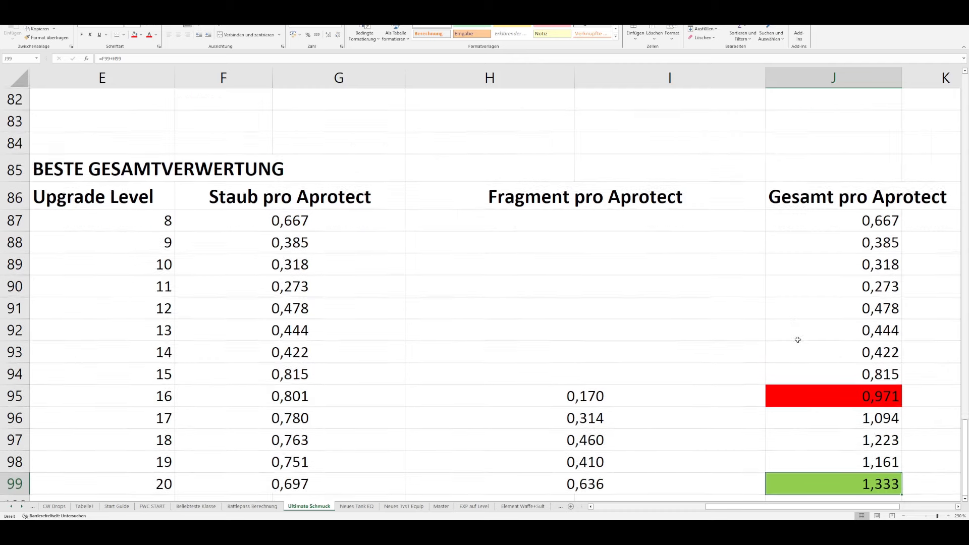
pyautogui.click(730, 147)
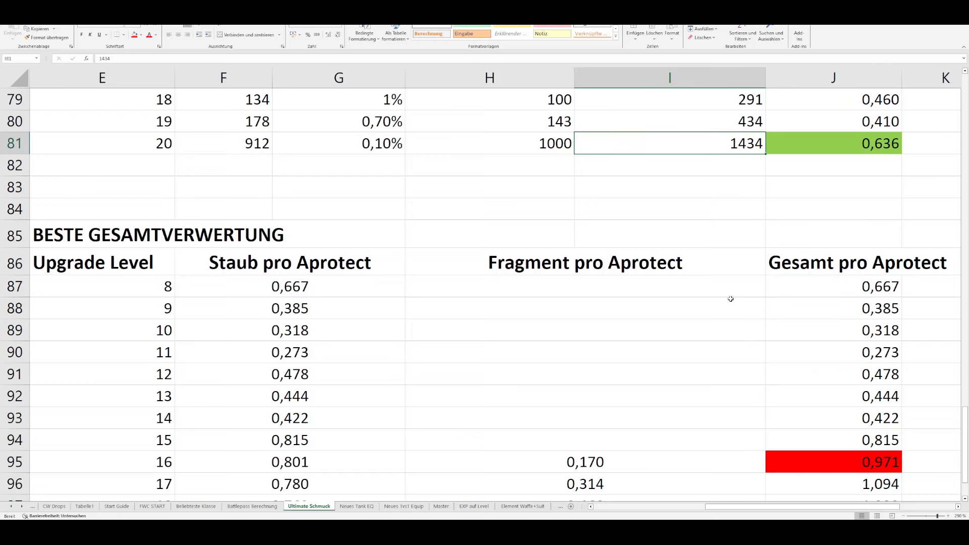
pyautogui.scroll(-2, 731, 298)
pyautogui.scroll(-1, 731, 299)
pyautogui.click(885, 418)
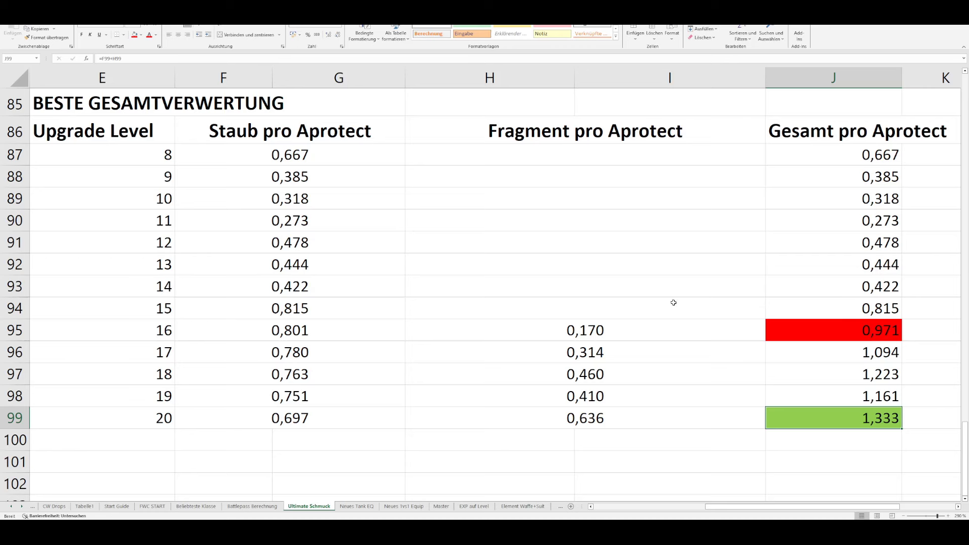
pyautogui.click(872, 379)
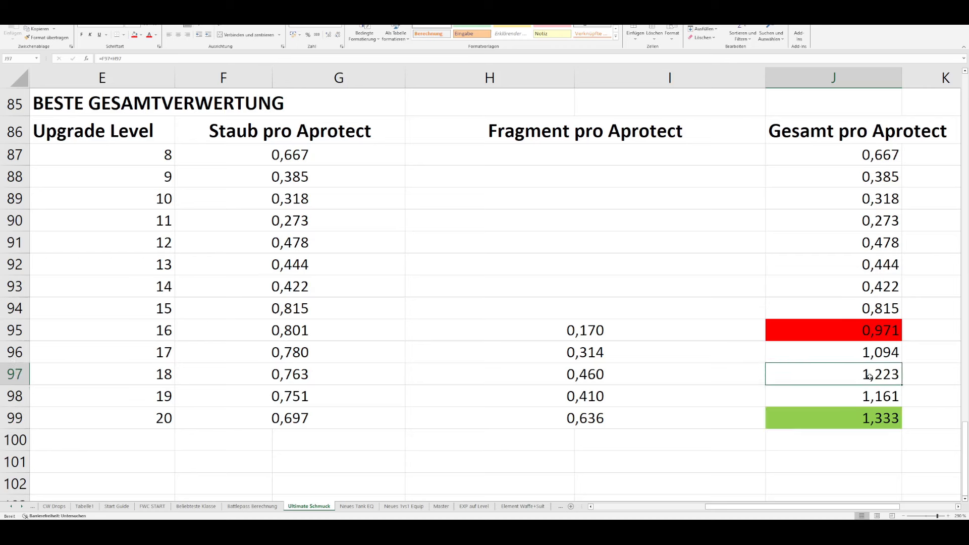
pyautogui.click(879, 416)
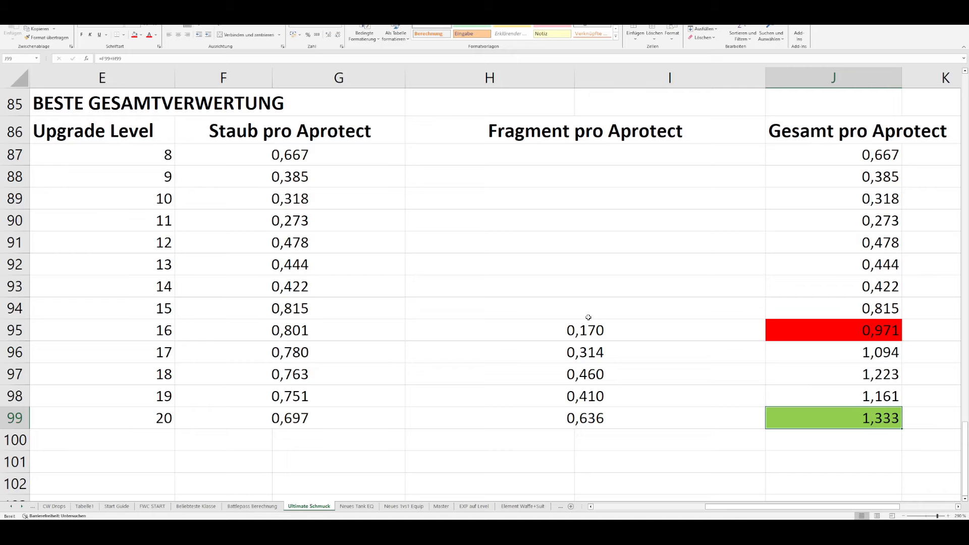
# Try 33 as the Gesamte Versuche value for level 16 in the BESTE FRAGMENTVERWERTUNG table
pyautogui.scroll(6, 588, 317)
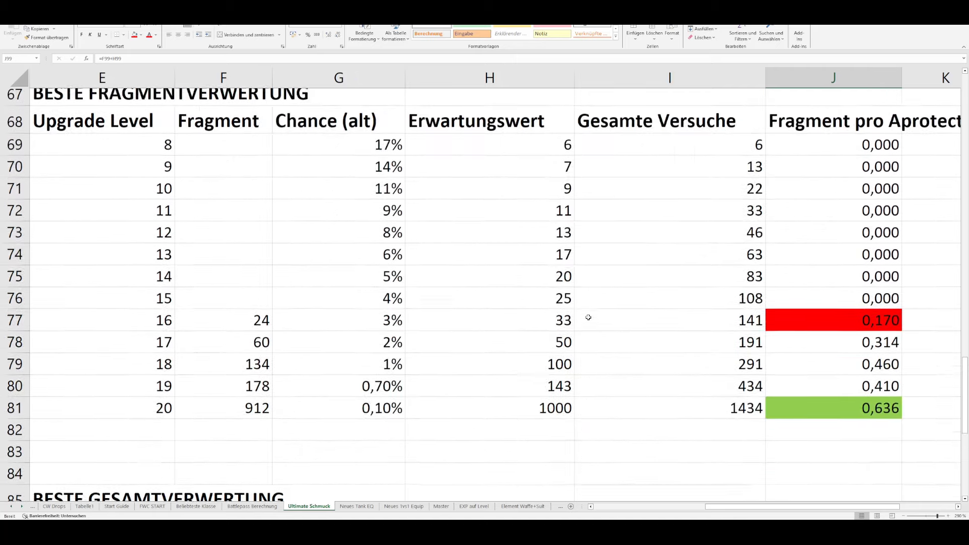
pyautogui.scroll(-1, 588, 317)
pyautogui.click(672, 331)
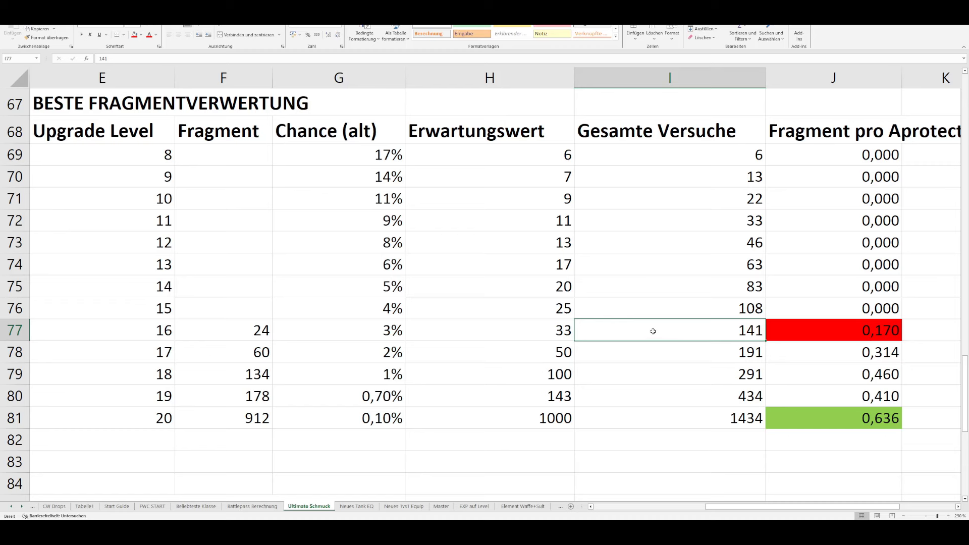
pyautogui.write('33')
pyautogui.click(680, 372)
# Try Gesamte Versuche values of 83 for level 17 and 183 for level 18 in the fragment table
pyautogui.press('Up')
pyautogui.press('Up')
pyautogui.press('Right')
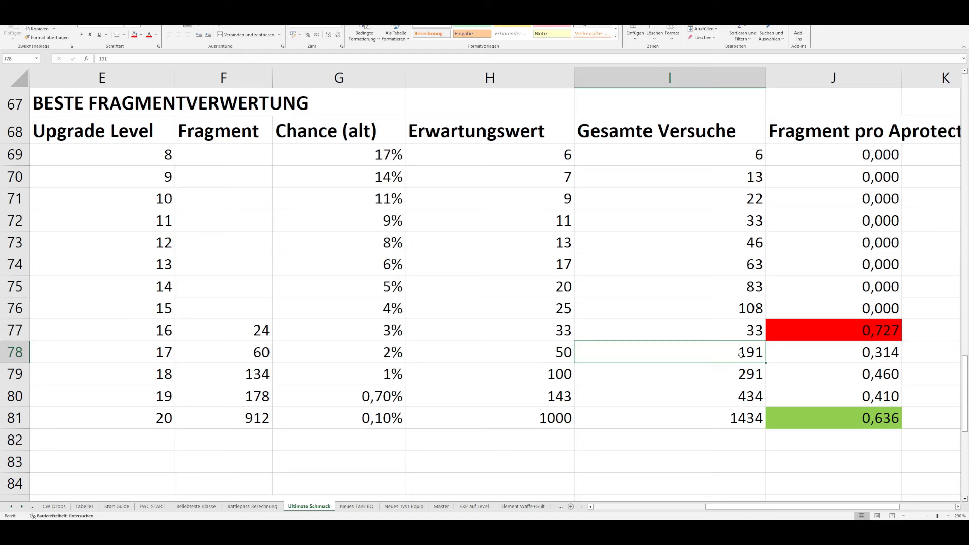
pyautogui.write('84')
pyautogui.press('BackSpace')
pyautogui.write('3')
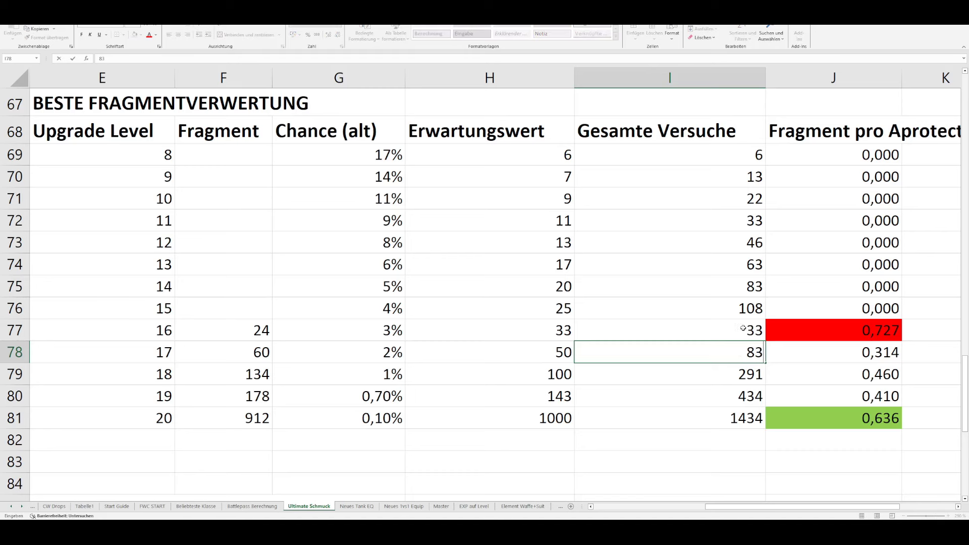
pyautogui.press('Return')
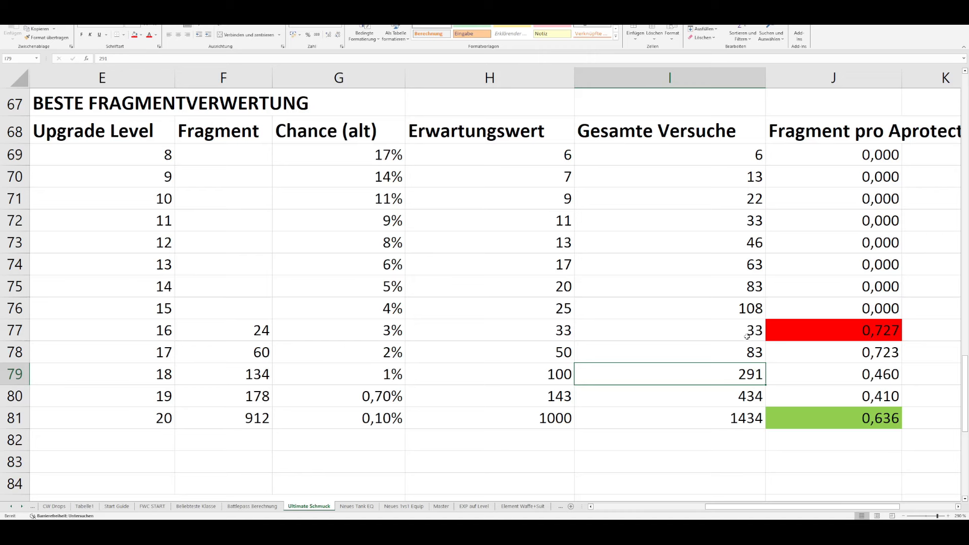
pyautogui.write('183')
pyautogui.press('Return')
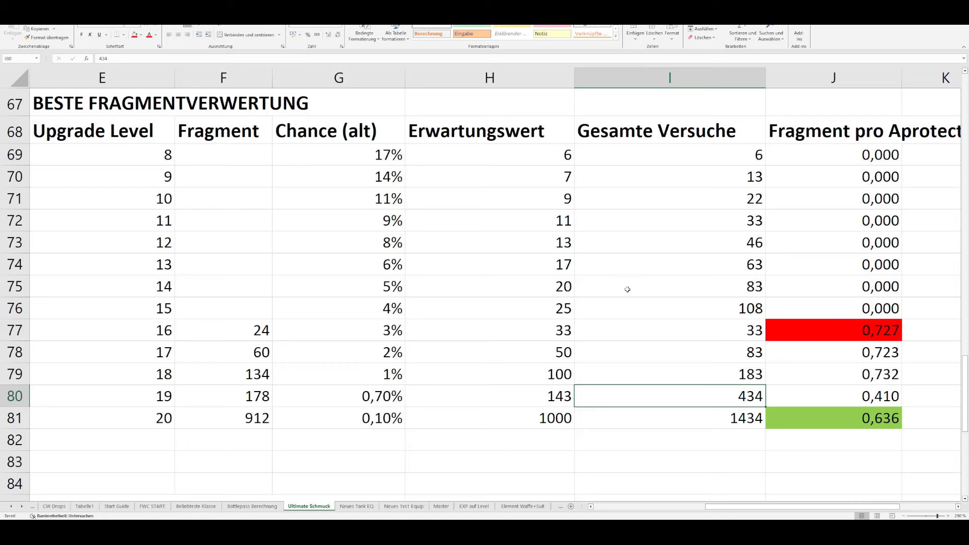
# Review the Gesamte Versuche cells for levels 15 and 16, and undo the three trial entries for levels 16 to 18
pyautogui.click(647, 331)
pyautogui.click(649, 314)
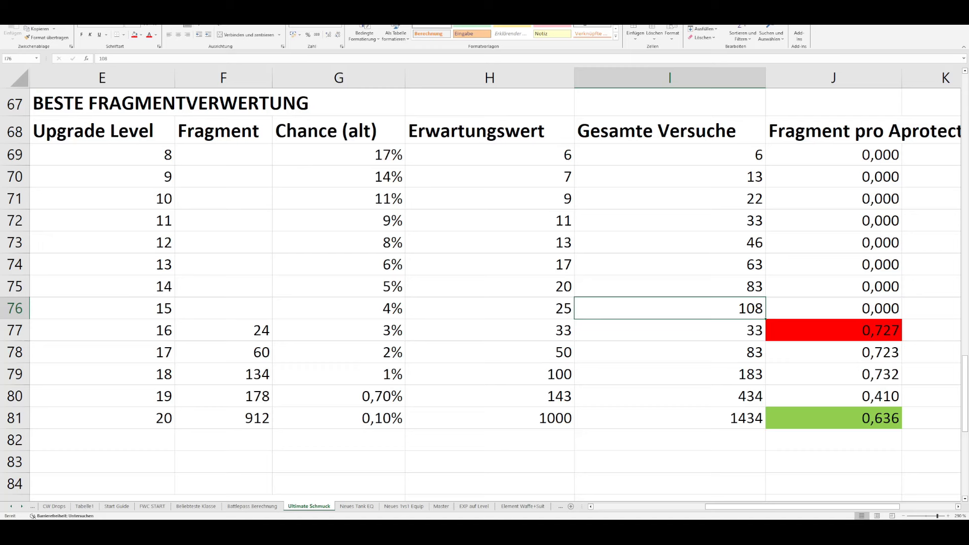
pyautogui.hotkey('ctrl', 'z')
pyautogui.hotkey('ctrl', 'z')
pyautogui.hotkey('ctrl', 'z')
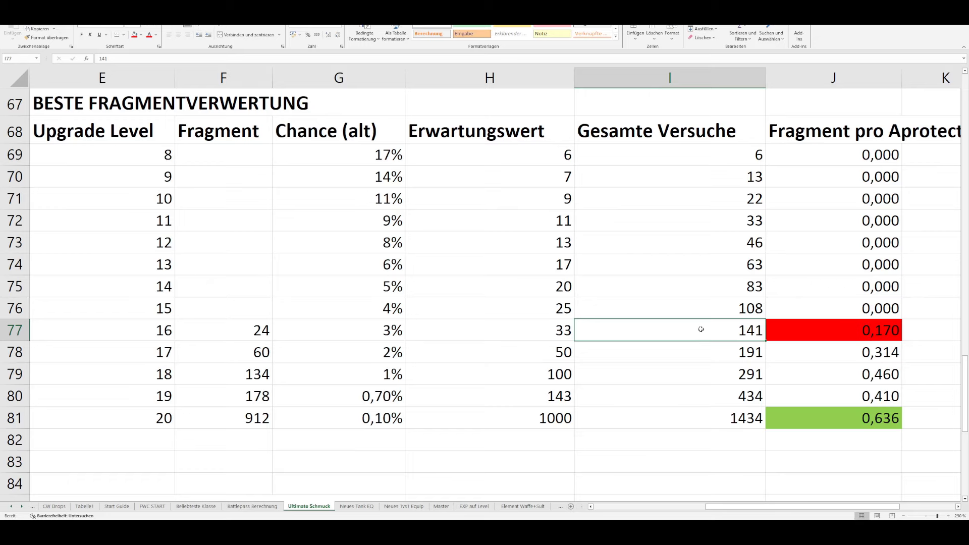
# Inspect Gesamte Versuche for levels 8 and 15 in the BESTE STAUBVERWERTUNG table
pyautogui.scroll(7, 701, 327)
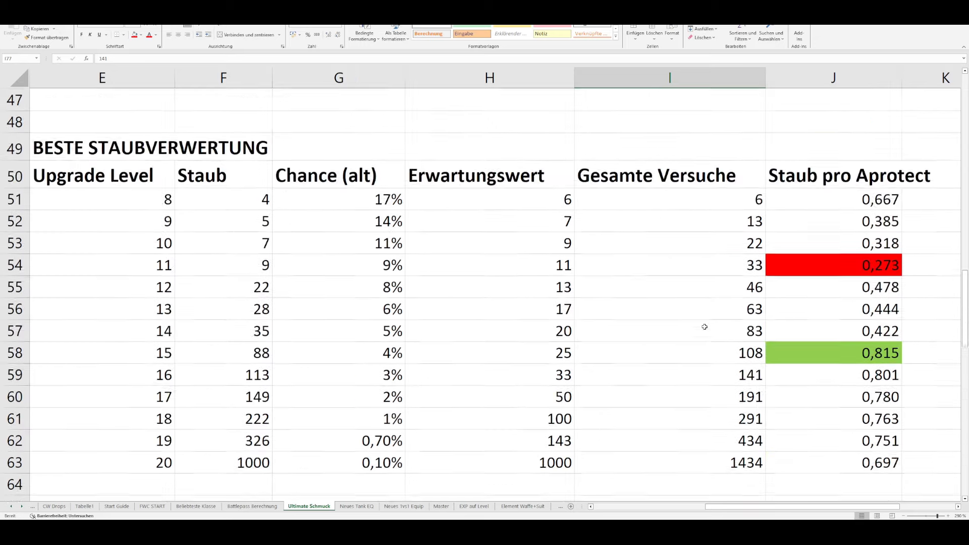
pyautogui.scroll(-1, 737, 343)
pyautogui.click(714, 315)
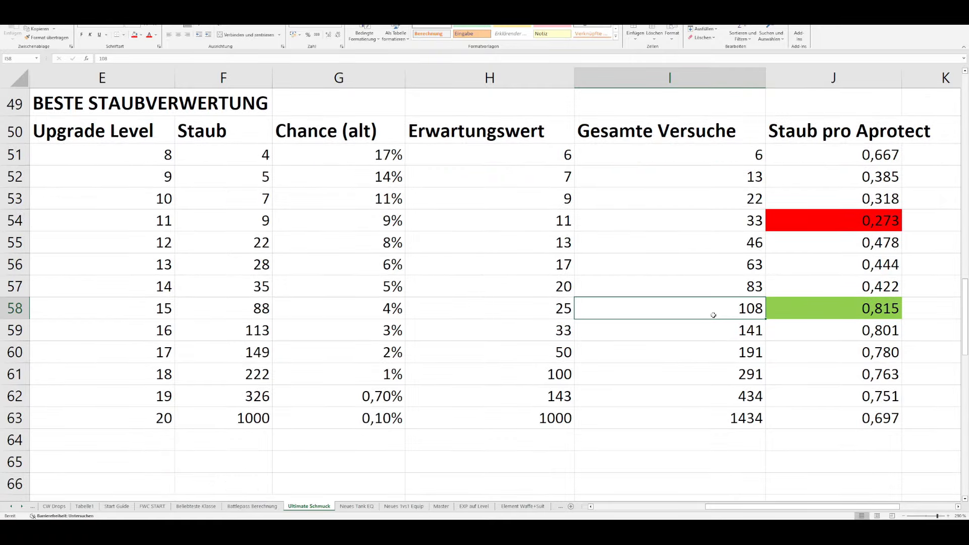
pyautogui.click(152, 158)
pyautogui.click(679, 157)
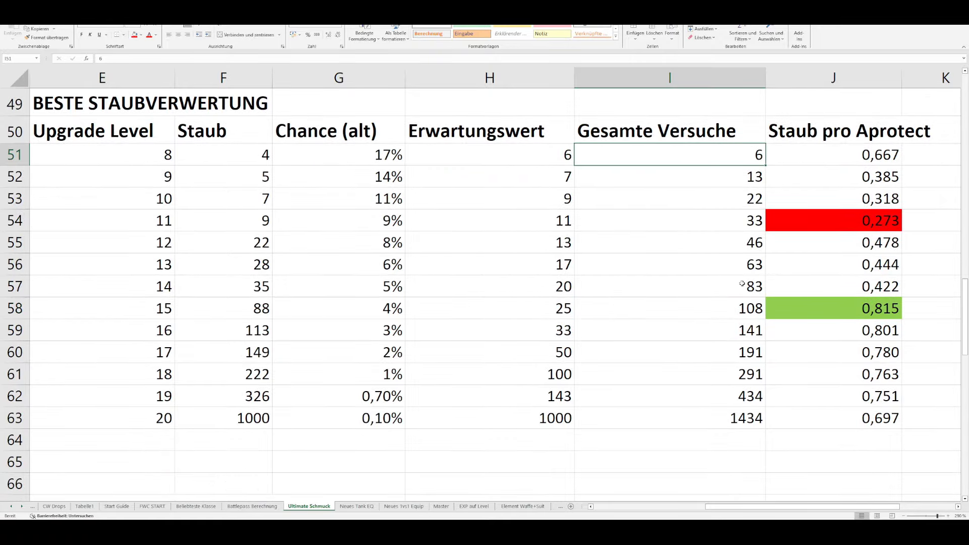
pyautogui.click(726, 323)
pyautogui.click(717, 307)
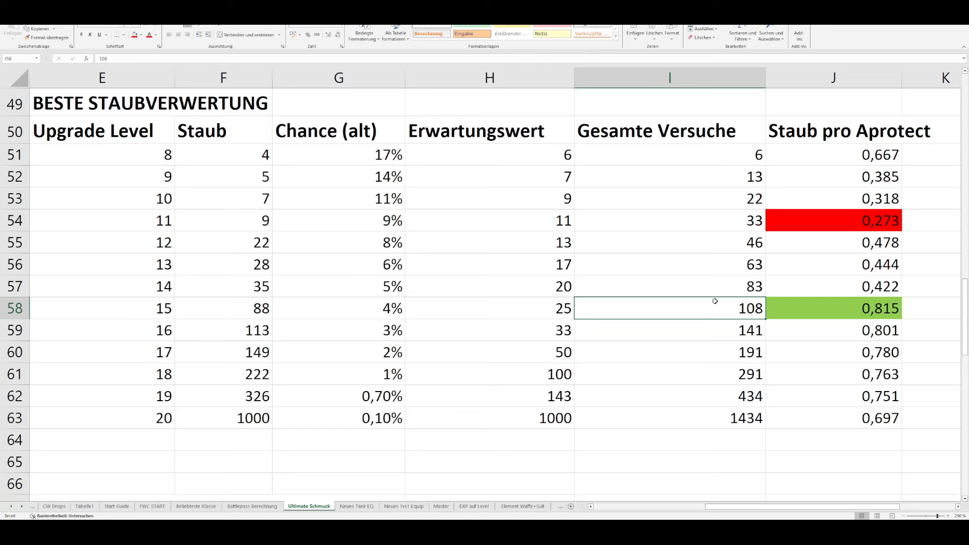
# Check Gesamte Versuche for levels 16 and 20 and level 20's Fragment pro Aprotect, and return to the BESTE GESAMTVERWERTUNG table
pyautogui.press('pagedown')
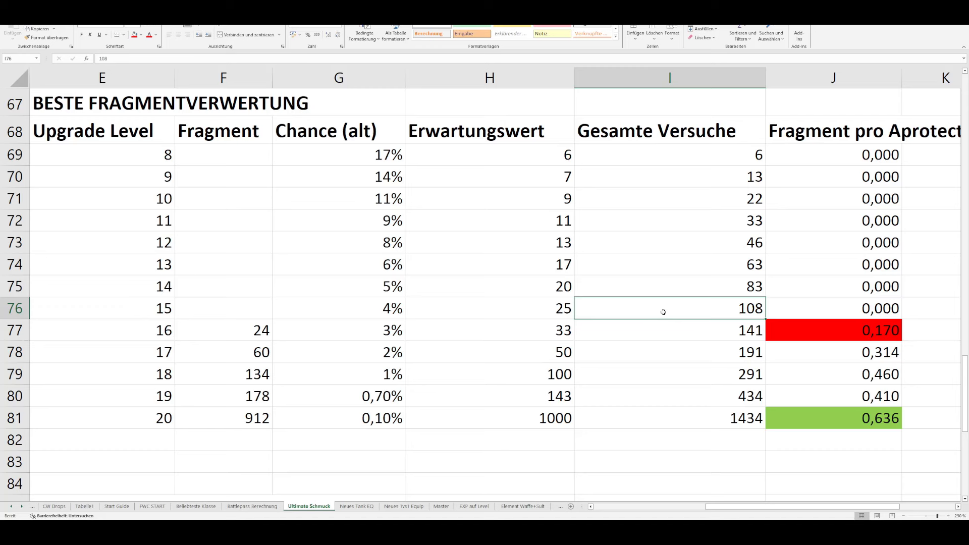
pyautogui.click(596, 326)
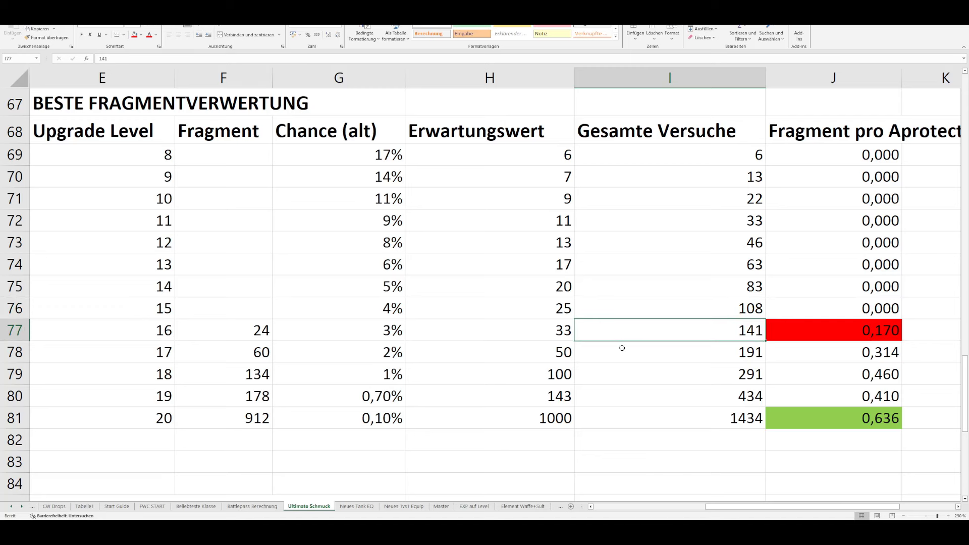
pyautogui.click(712, 412)
pyautogui.click(817, 425)
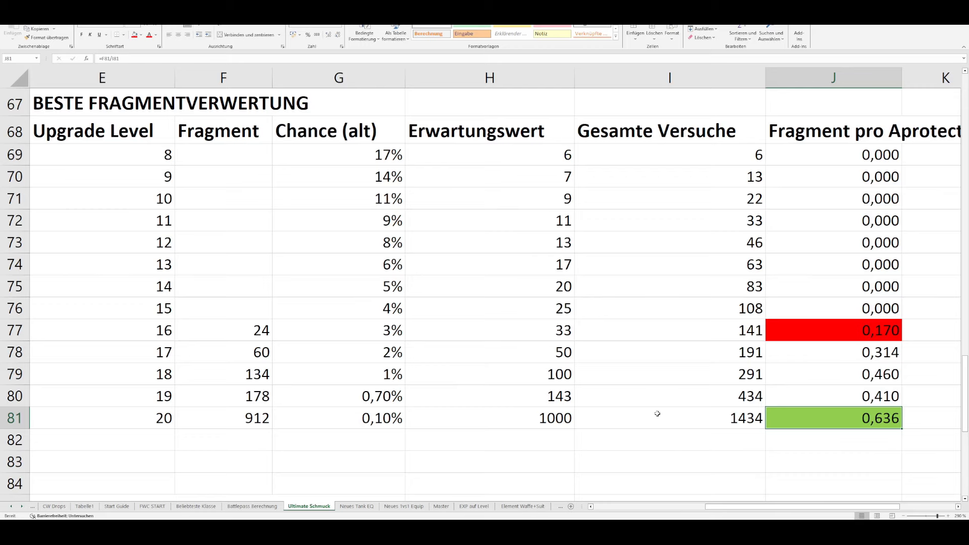
pyautogui.scroll(2, 657, 414)
pyautogui.scroll(-8, 657, 413)
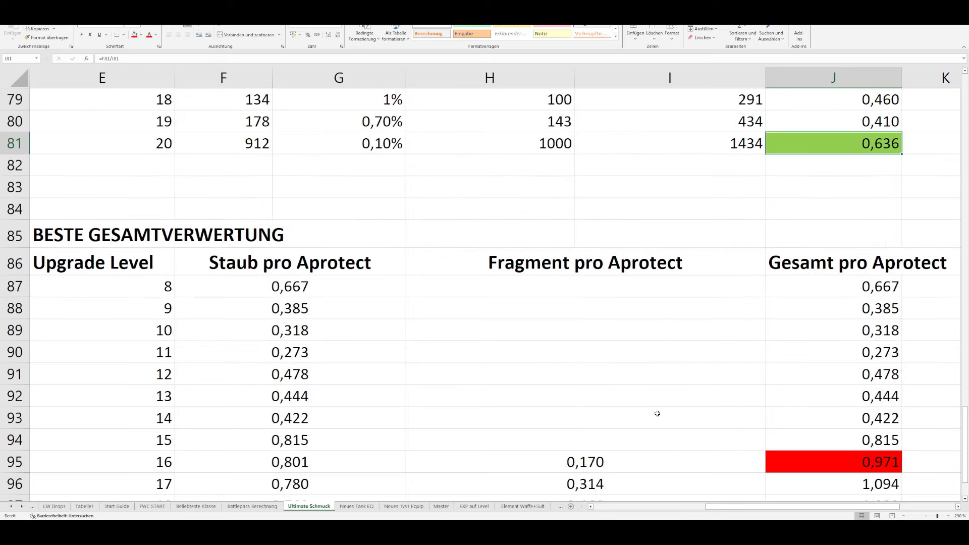
# Inspect level 20's Gesamt pro Aprotect and Fragment pro Aprotect in the BESTE GESAMTVERWERTUNG table
pyautogui.click(812, 422)
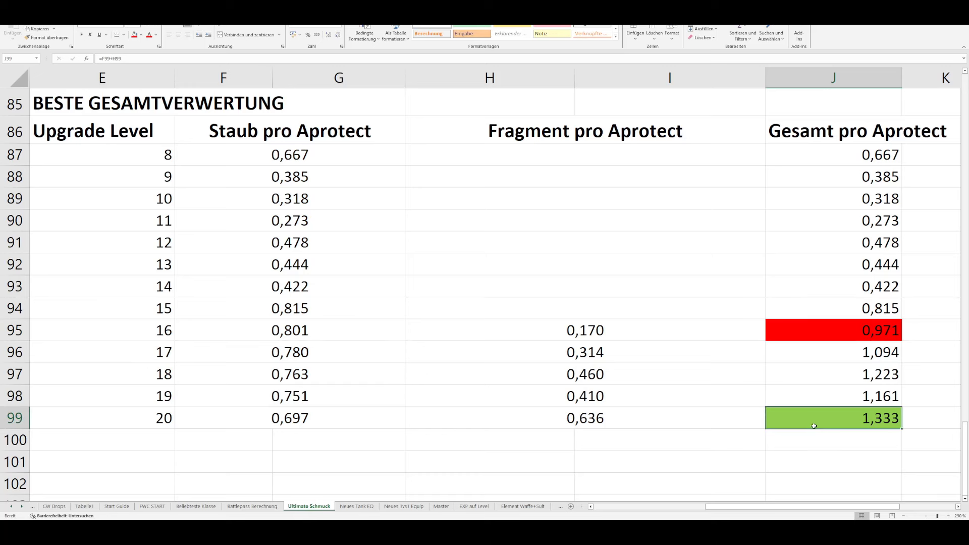
pyautogui.click(688, 418)
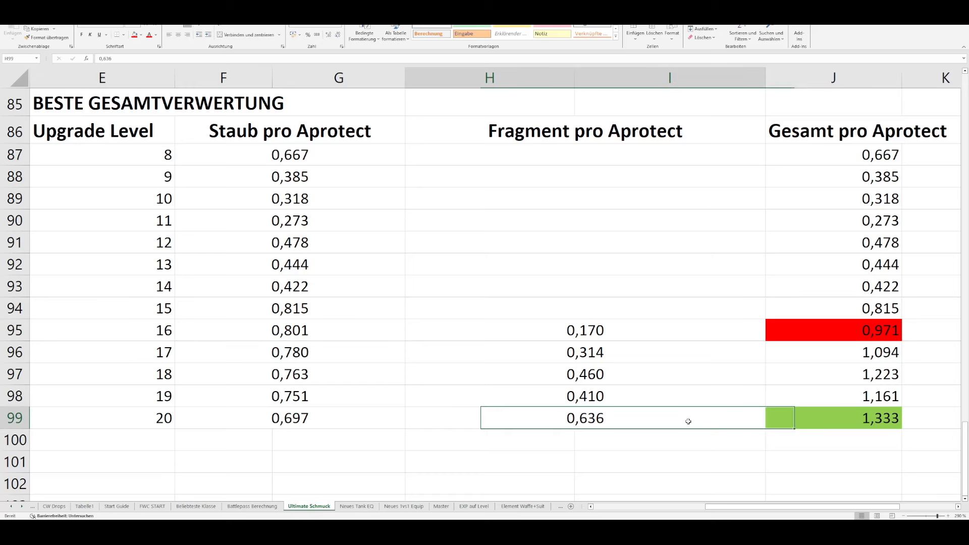
pyautogui.click(783, 413)
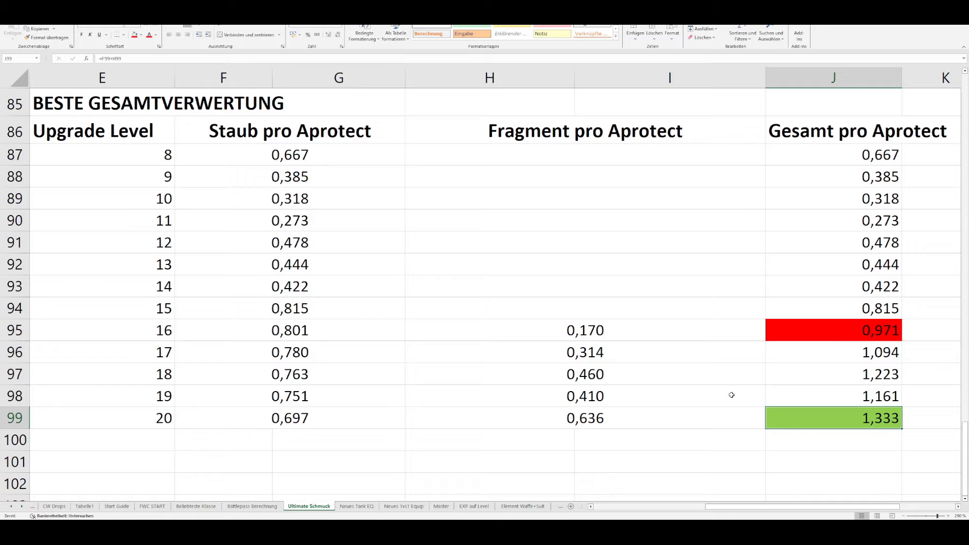
# Check level 15's Staub and Staub pro Aprotect in the BESTE STAUBVERWERTUNG table, and return to the BESTE FRAGMENTVERWERTUNG table
pyautogui.scroll(12, 677, 366)
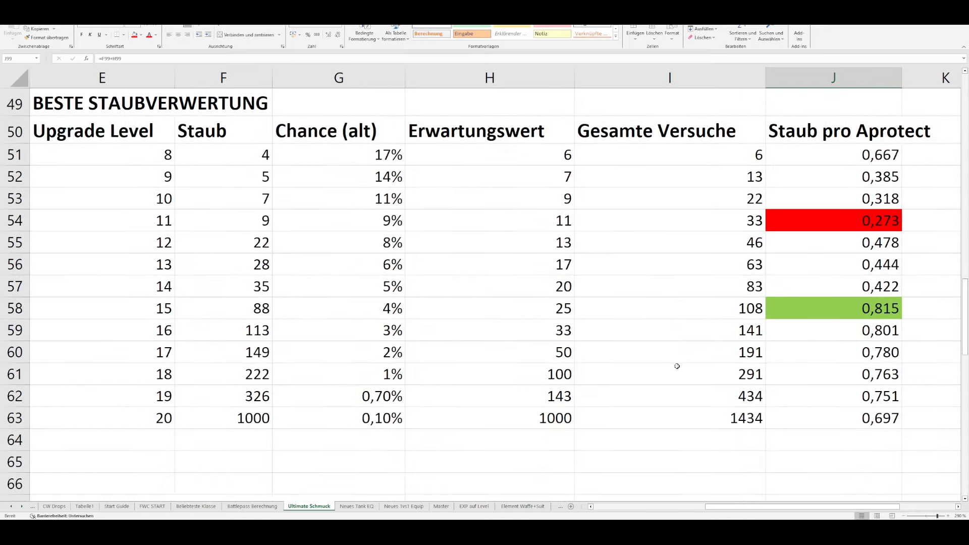
pyautogui.click(248, 308)
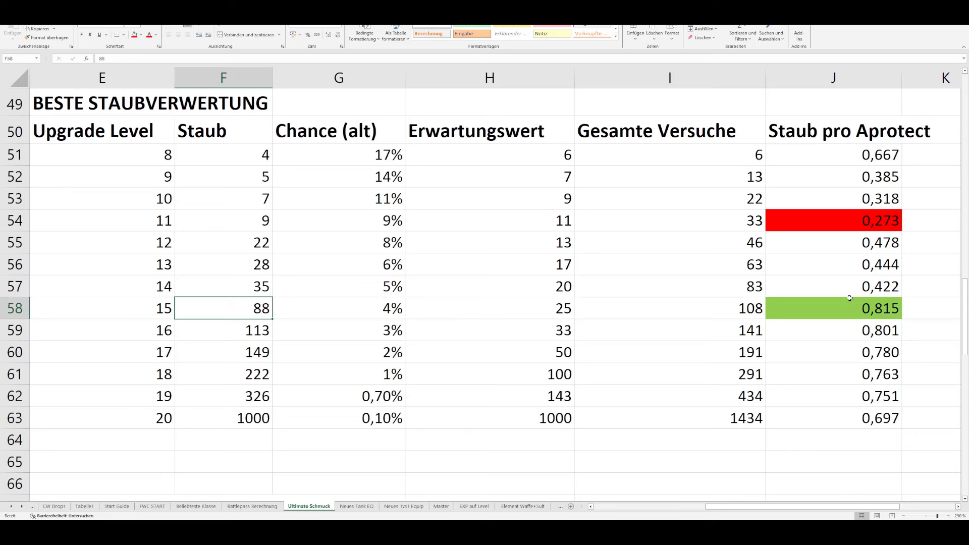
pyautogui.click(828, 303)
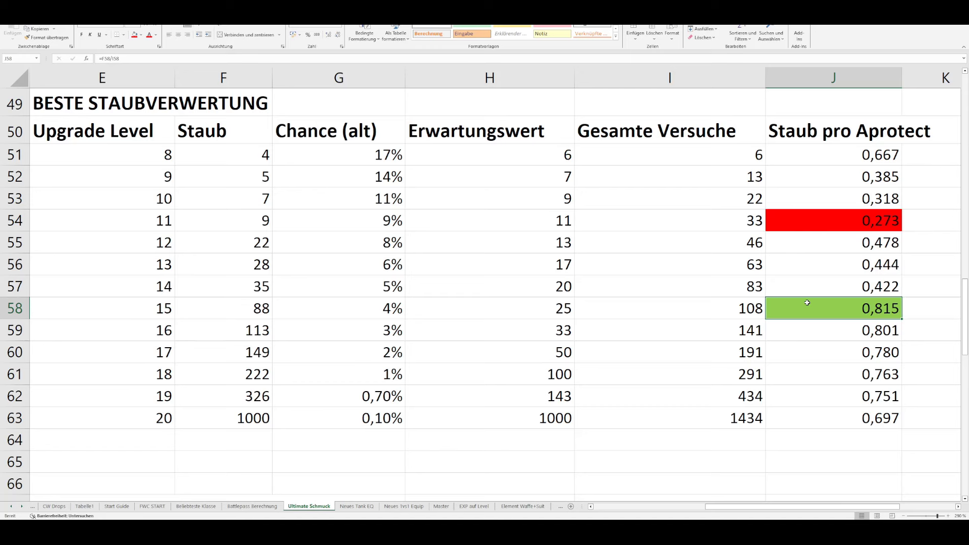
pyautogui.scroll(-6, 808, 340)
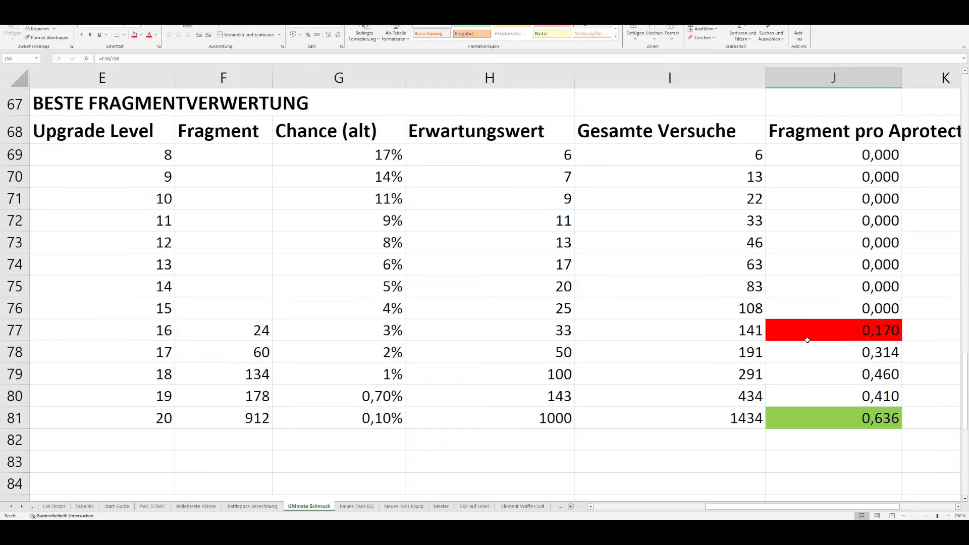